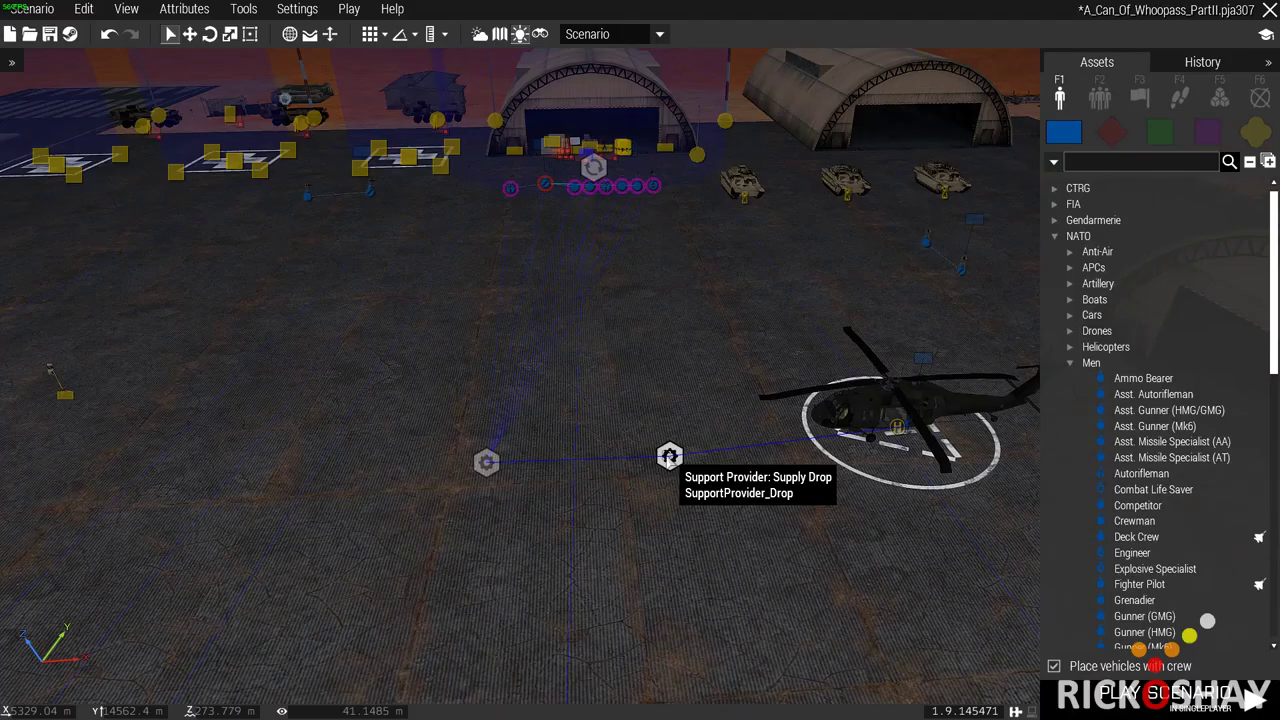
- Move the Supply Drop support provider module slightly on the tarmac beside the UH-60M helicopter
click(675, 456)
drag(675, 456, 678, 445)
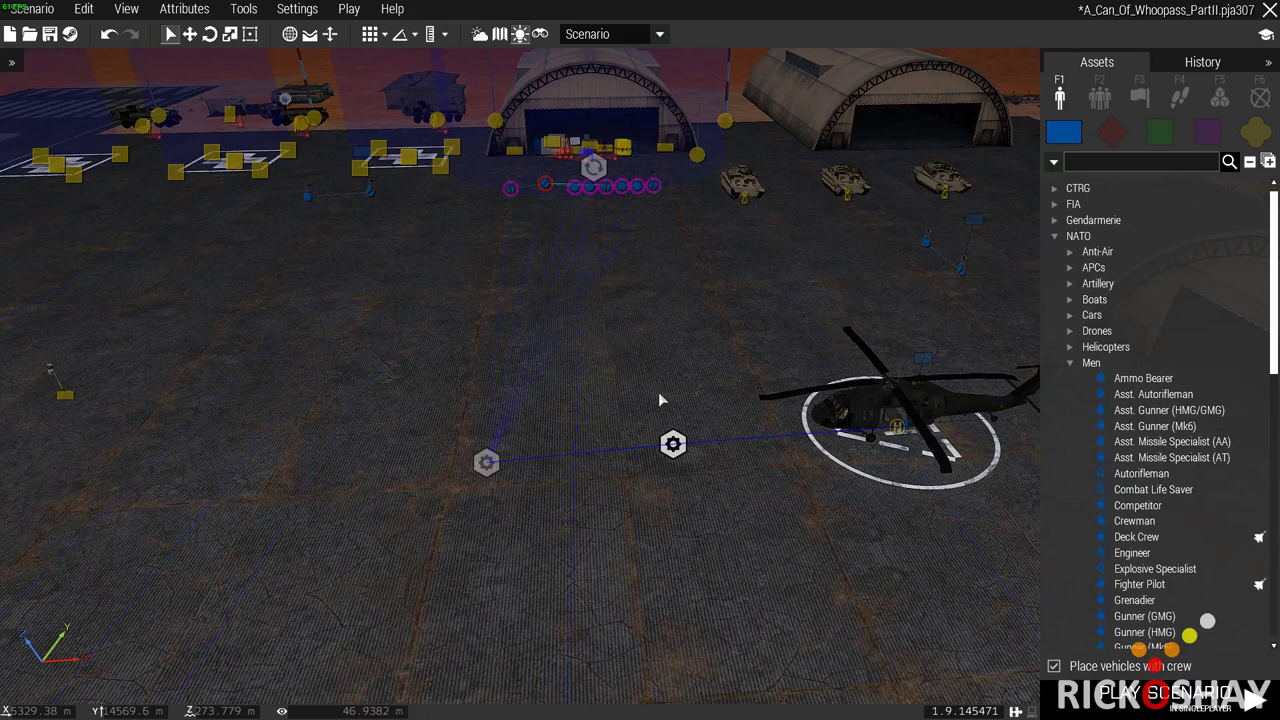
key(a)
key(d)
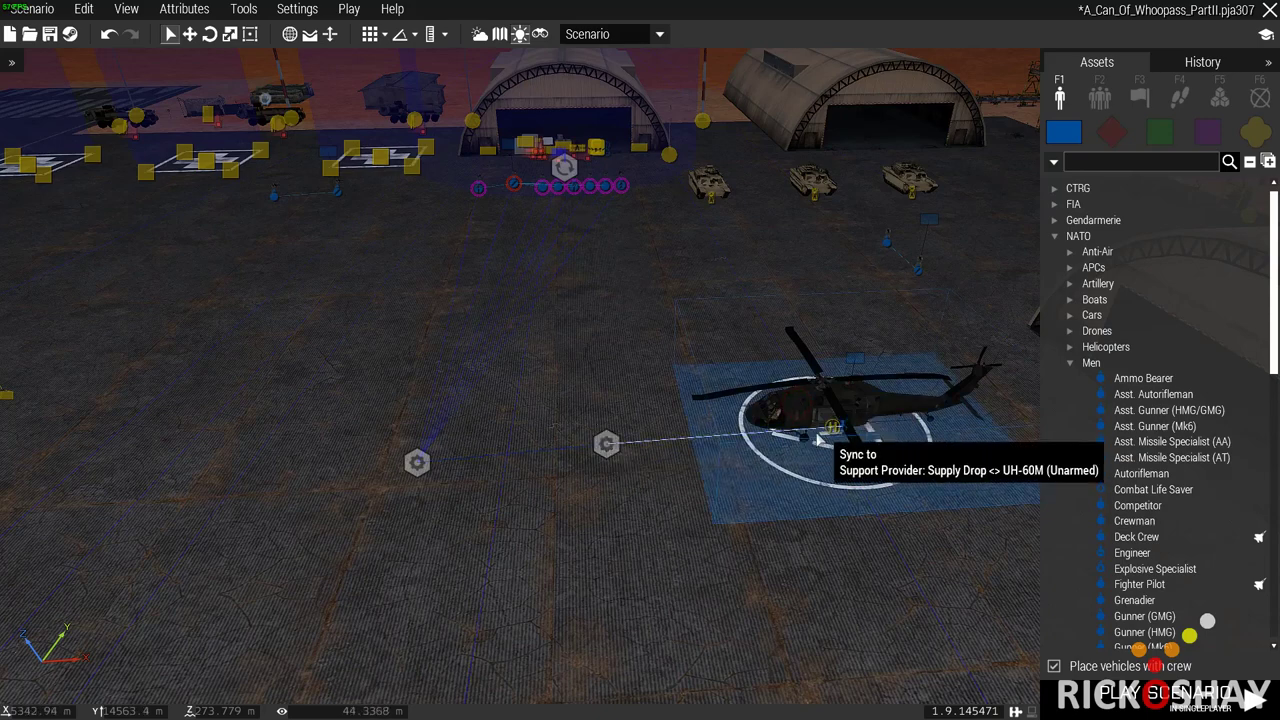
right_drag(615, 505, 939, 386)
key(s)
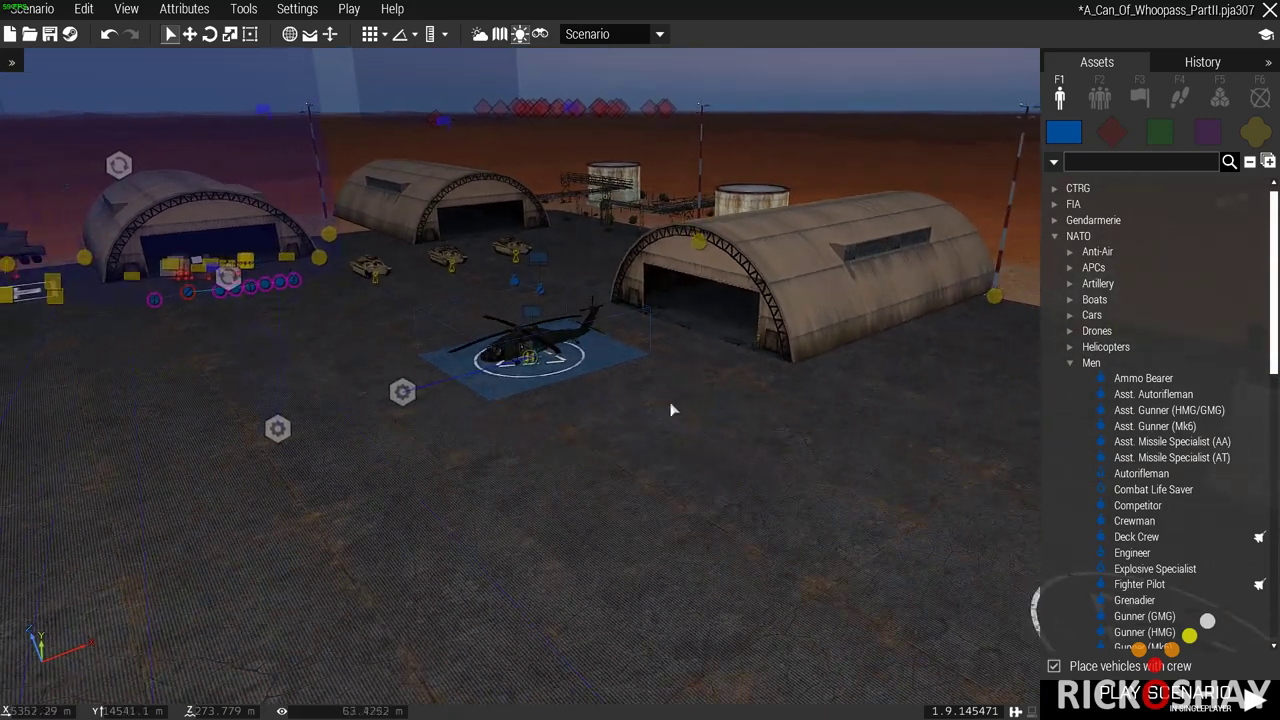
- Switch to the map view and inspect the attributes of the Support Requester module near the helicopter
key(m)
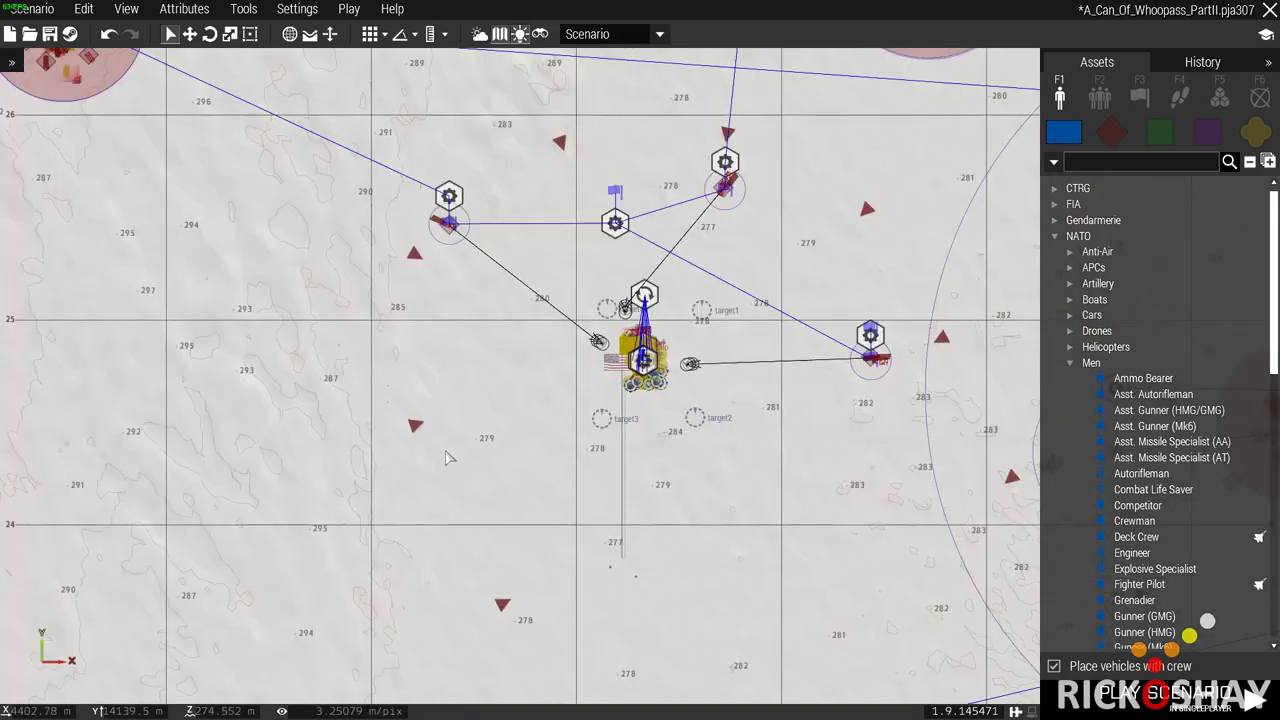
scroll(470, 420, down, 5)
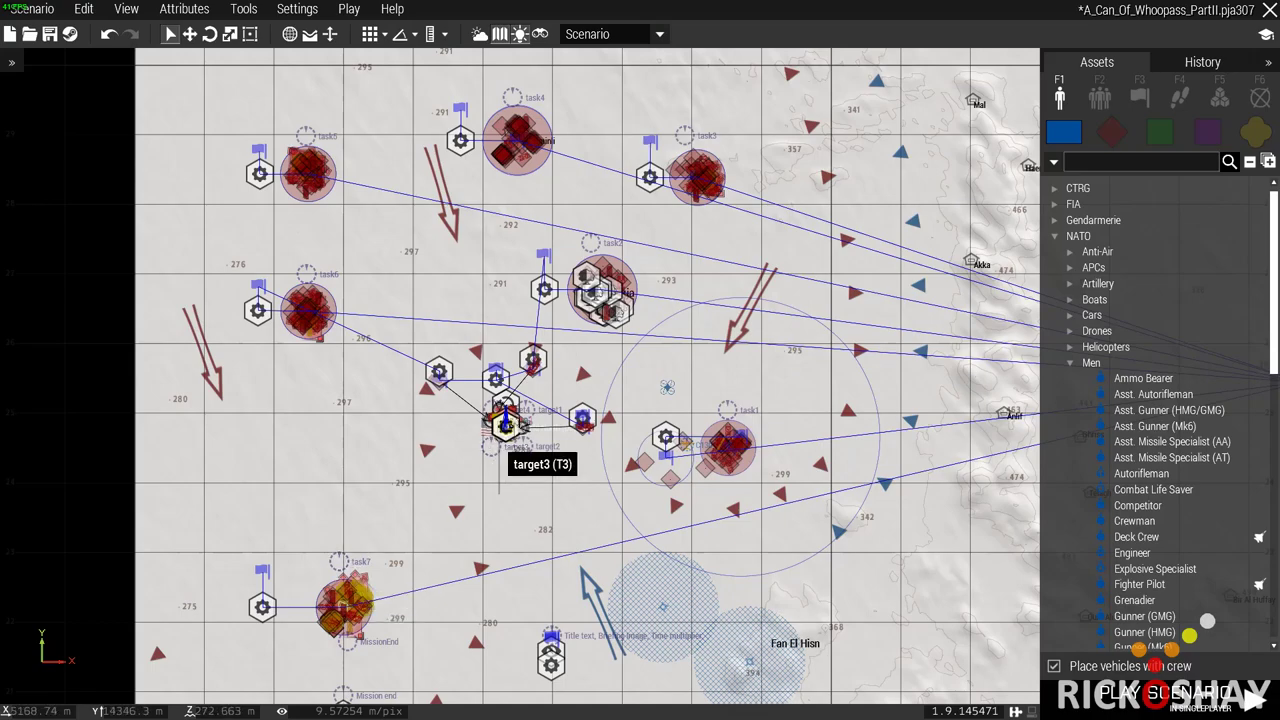
scroll(515, 405, up, 1)
scroll(500, 440, up, 8)
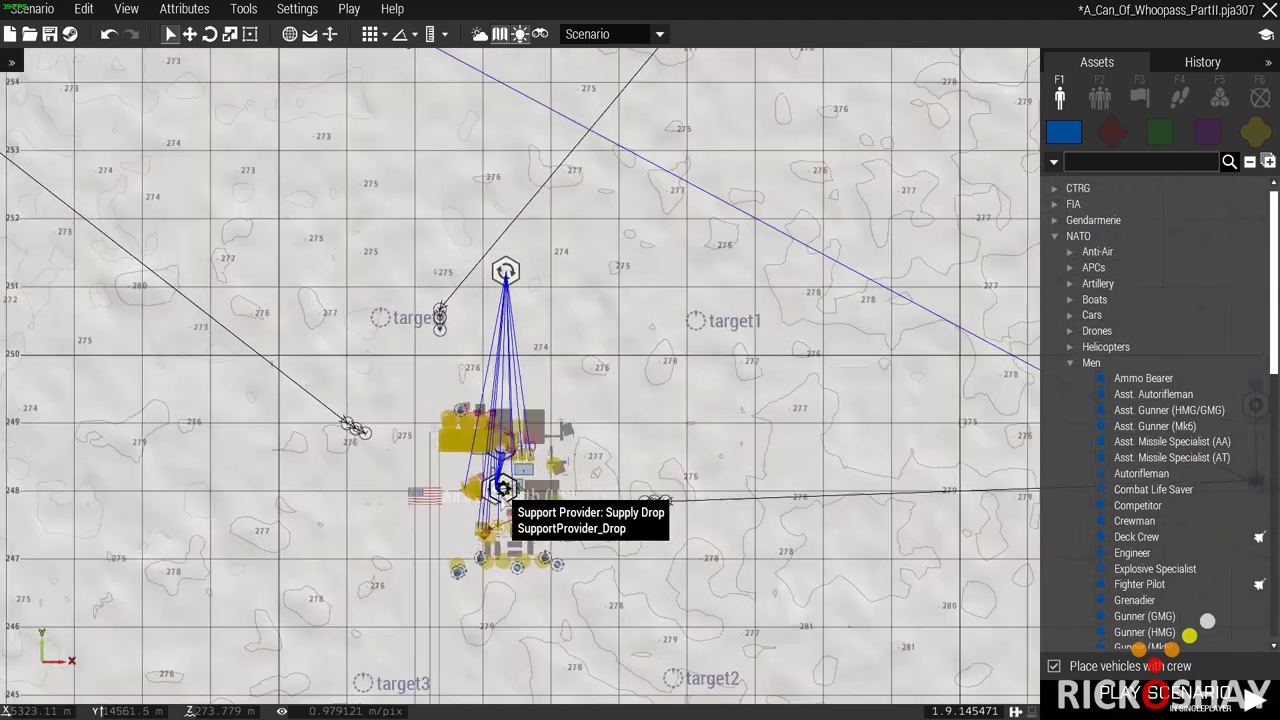
scroll(503, 505, up, 5)
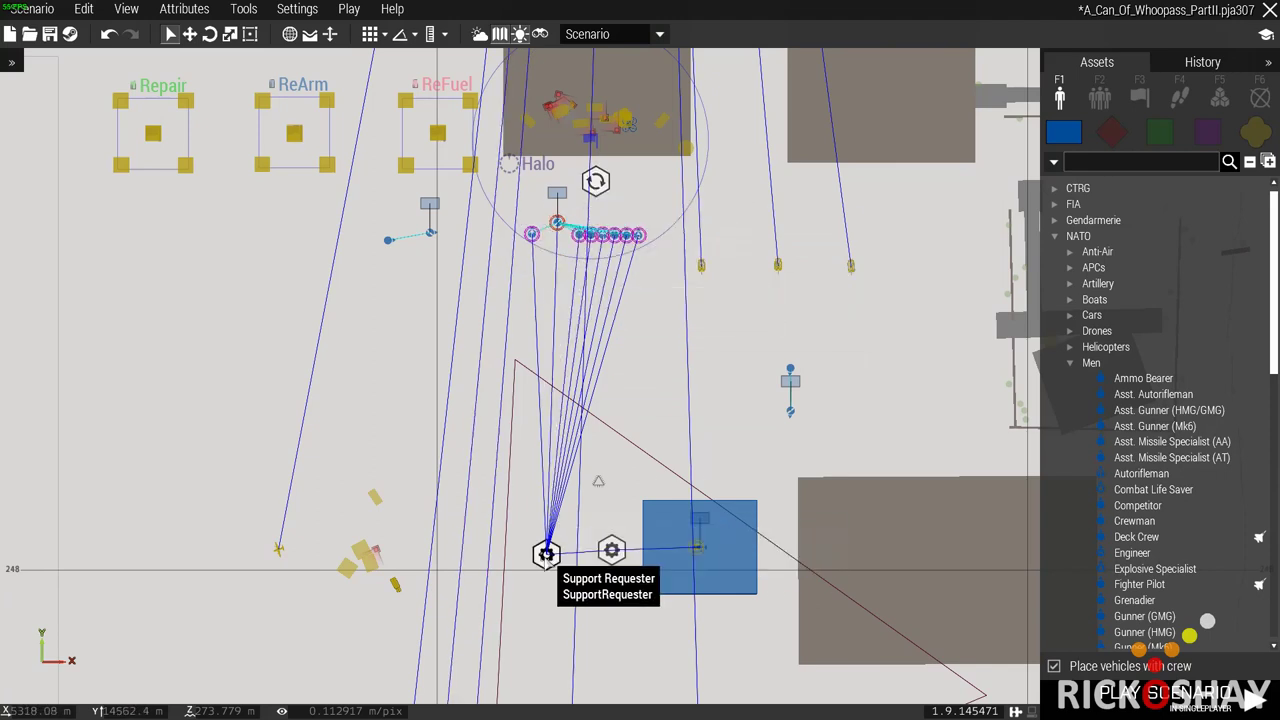
double_click(546, 556)
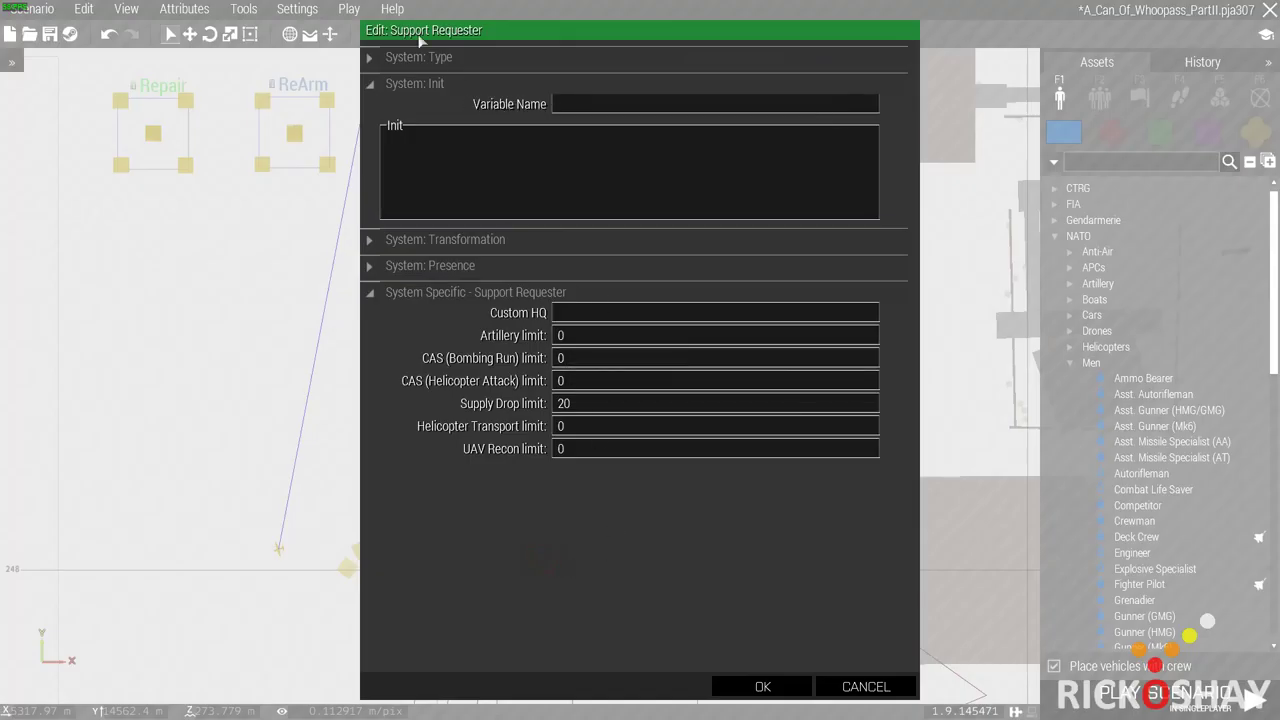
key(Escape)
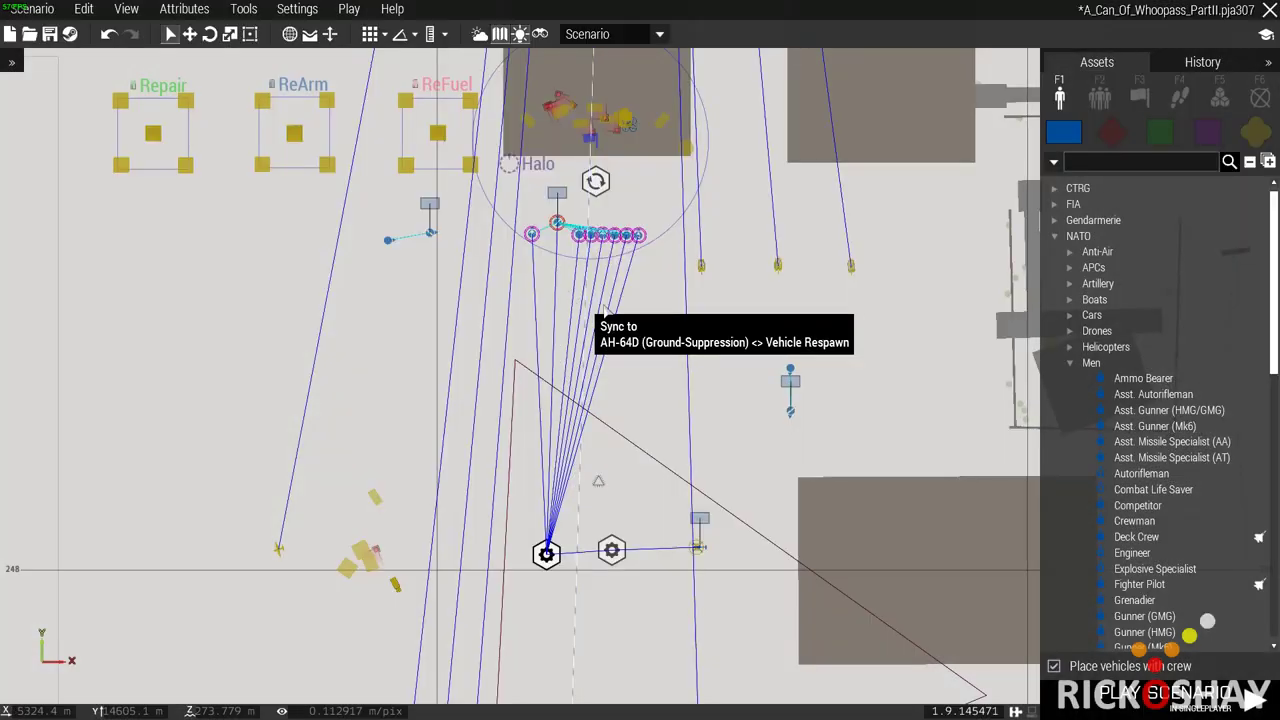
- Locate the Support Requester in the Supports category of the system modules
click(1218, 97)
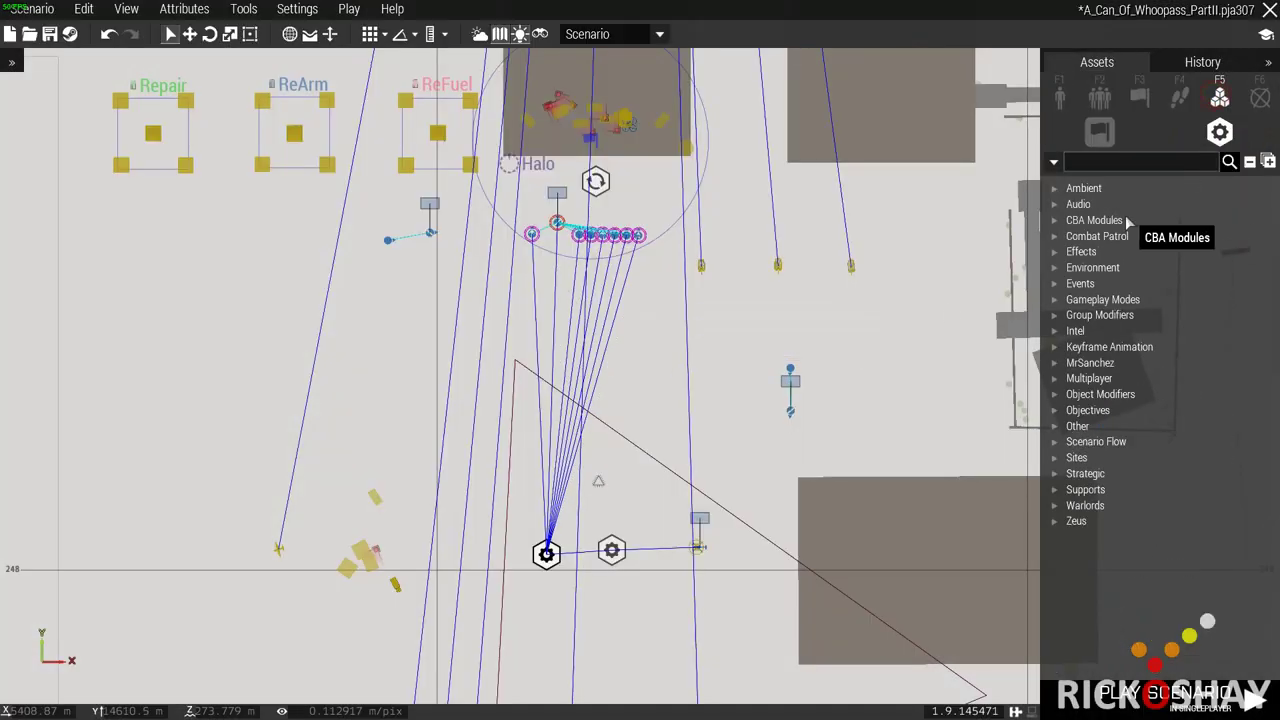
click(1054, 489)
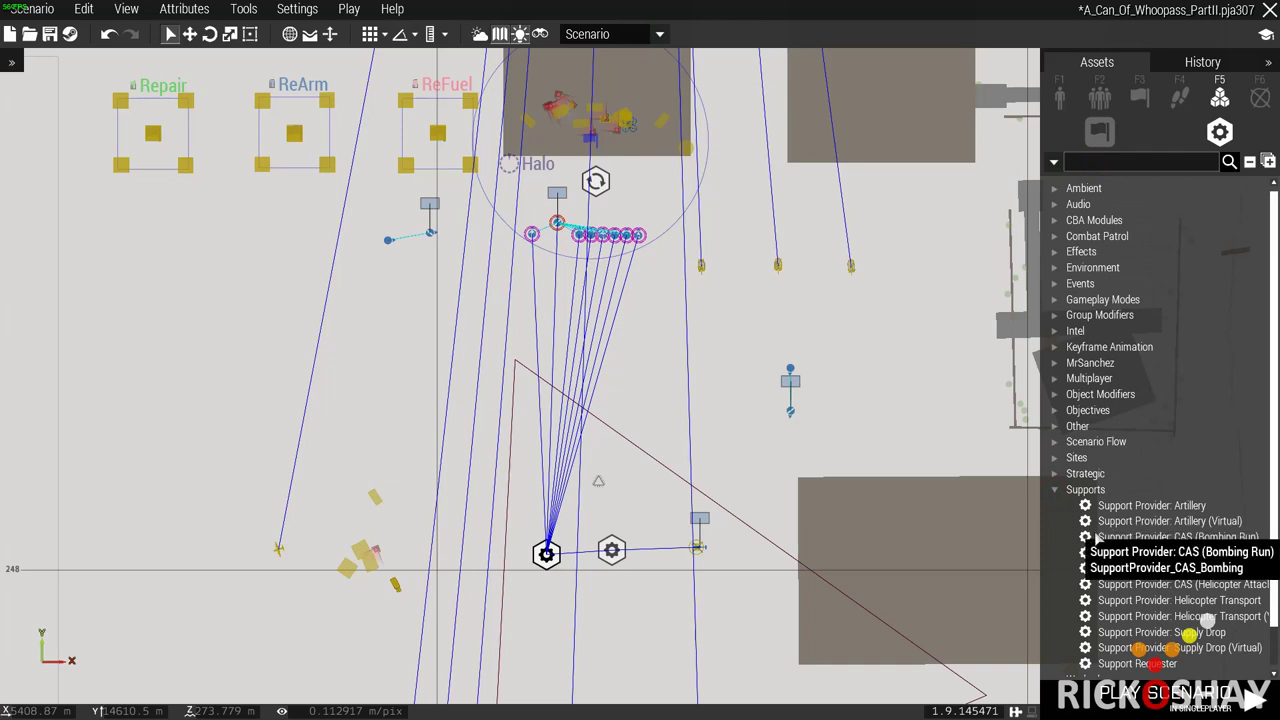
scroll(1127, 620, down, 1)
click(1130, 621)
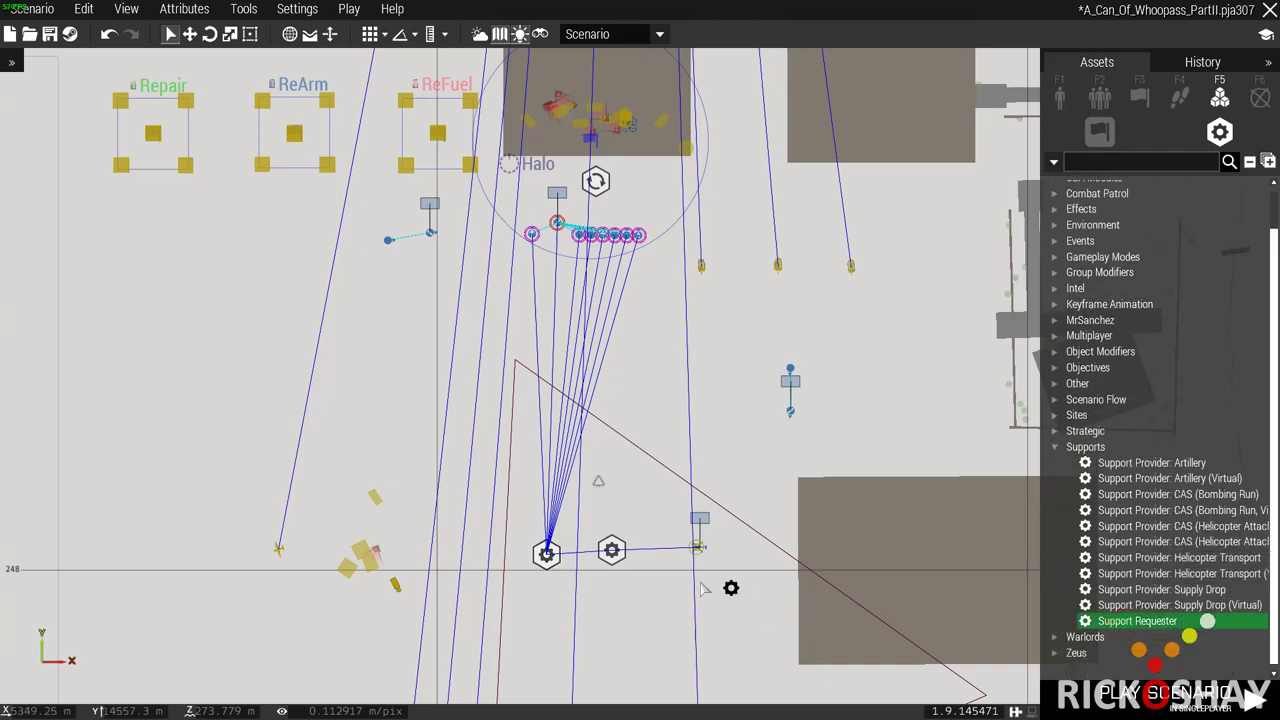
click(549, 598)
right_click(557, 630)
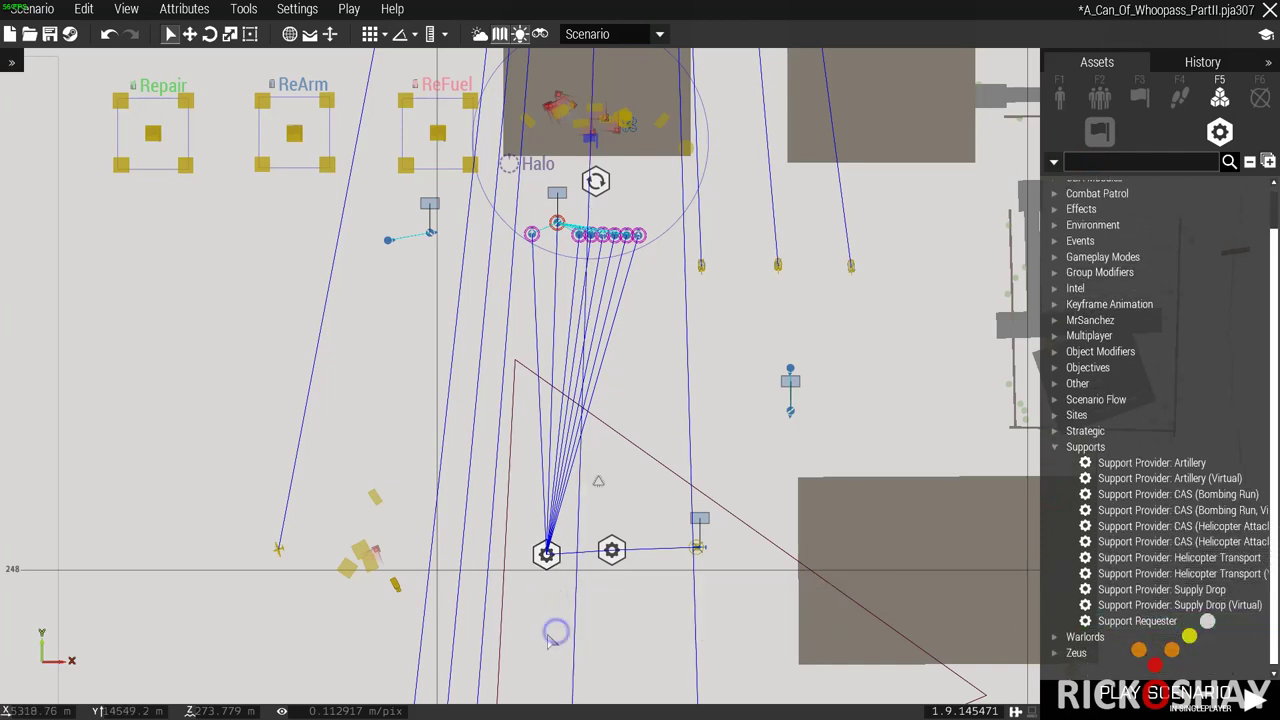
- Review the Supply Drop limit in the placed Support Requester's attributes
double_click(545, 556)
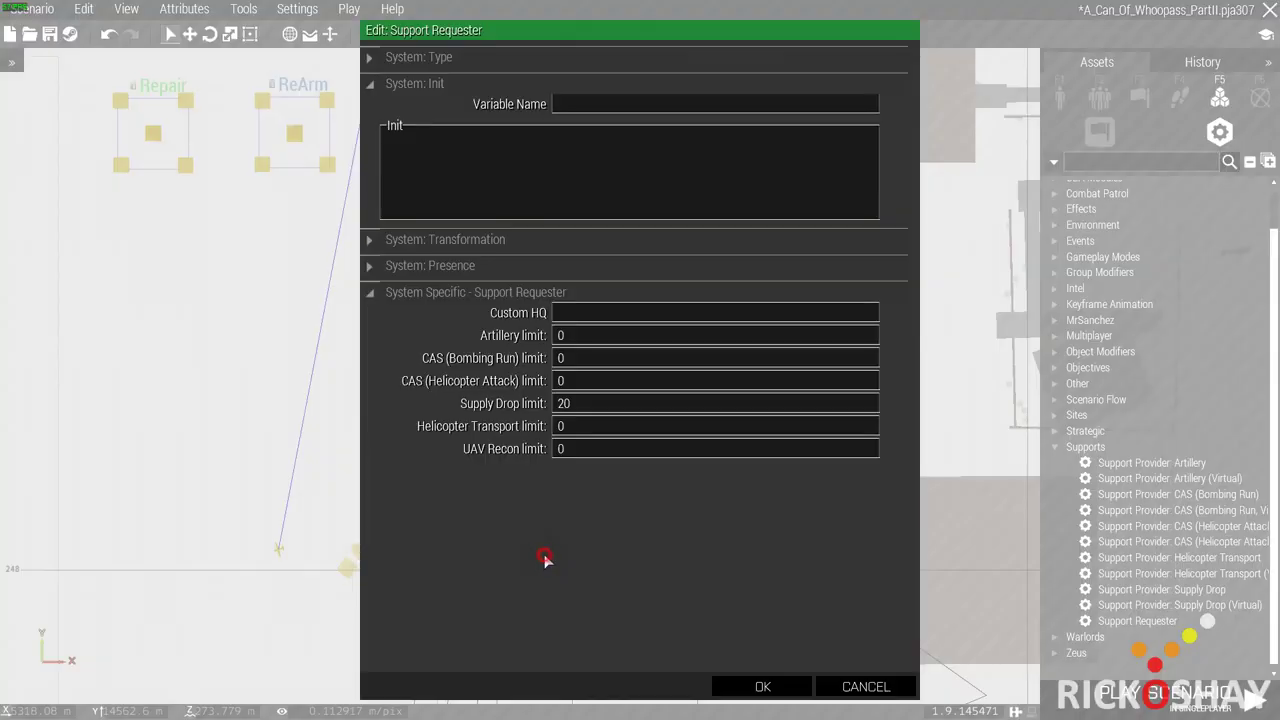
double_click(562, 404)
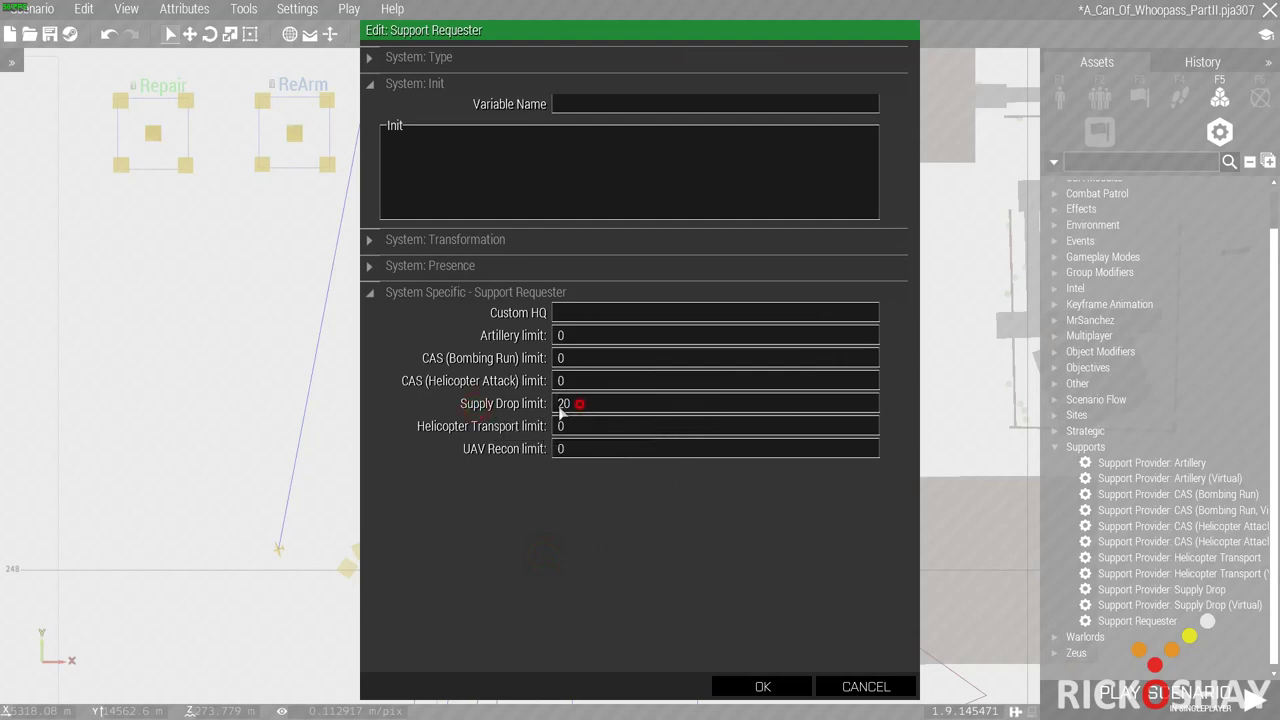
click(766, 686)
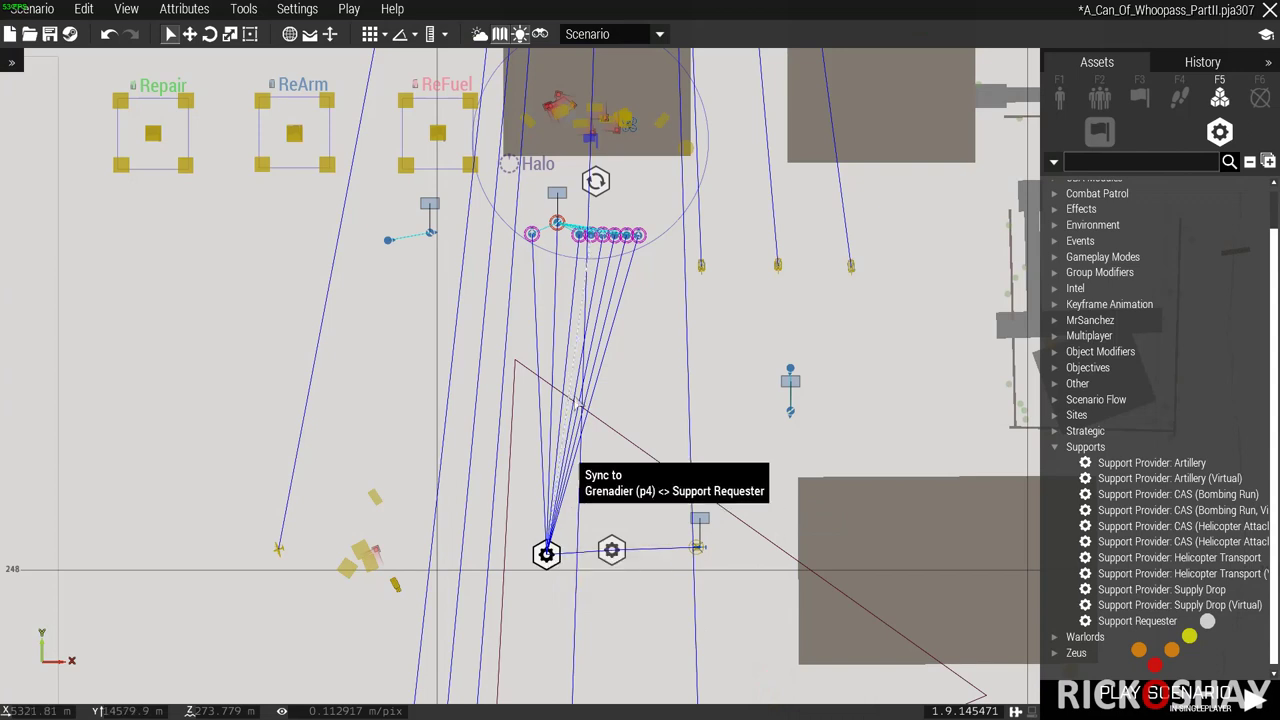
- Sync the row of player units in front of the hangar to the Support Requester module
drag(524, 210, 652, 268)
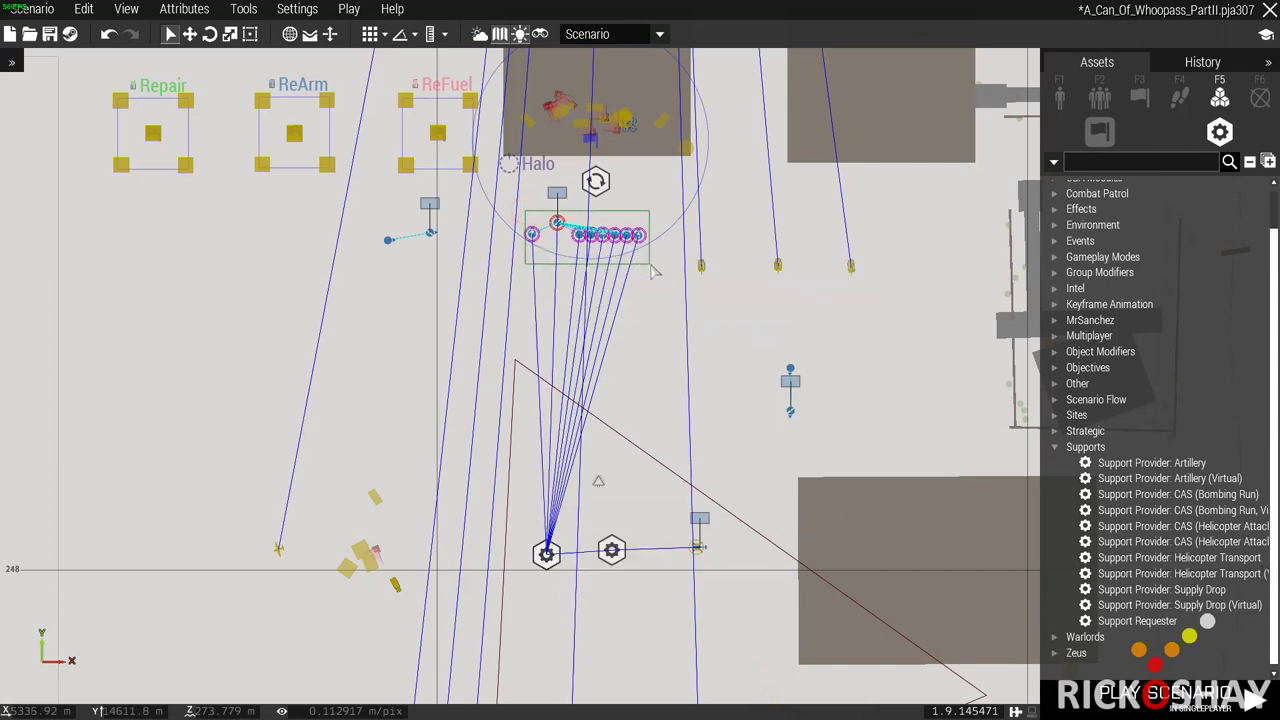
right_click(532, 234)
mouse_move(594, 250)
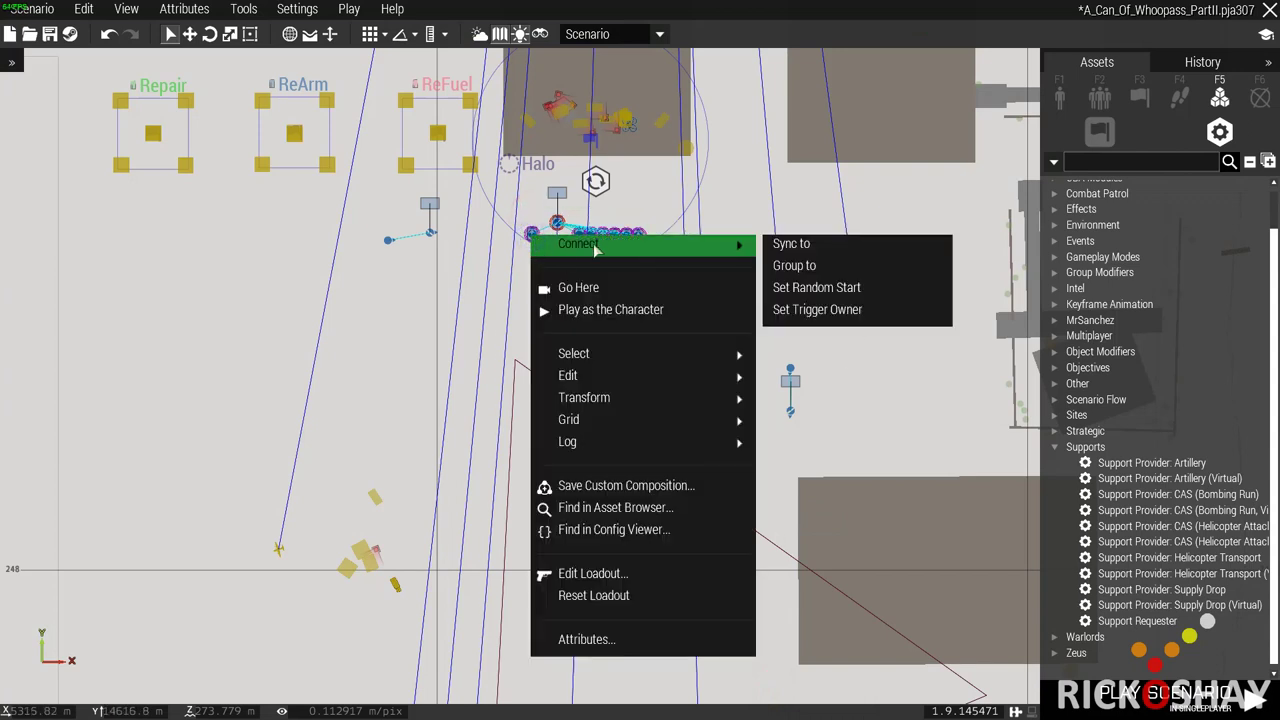
mouse_move(698, 343)
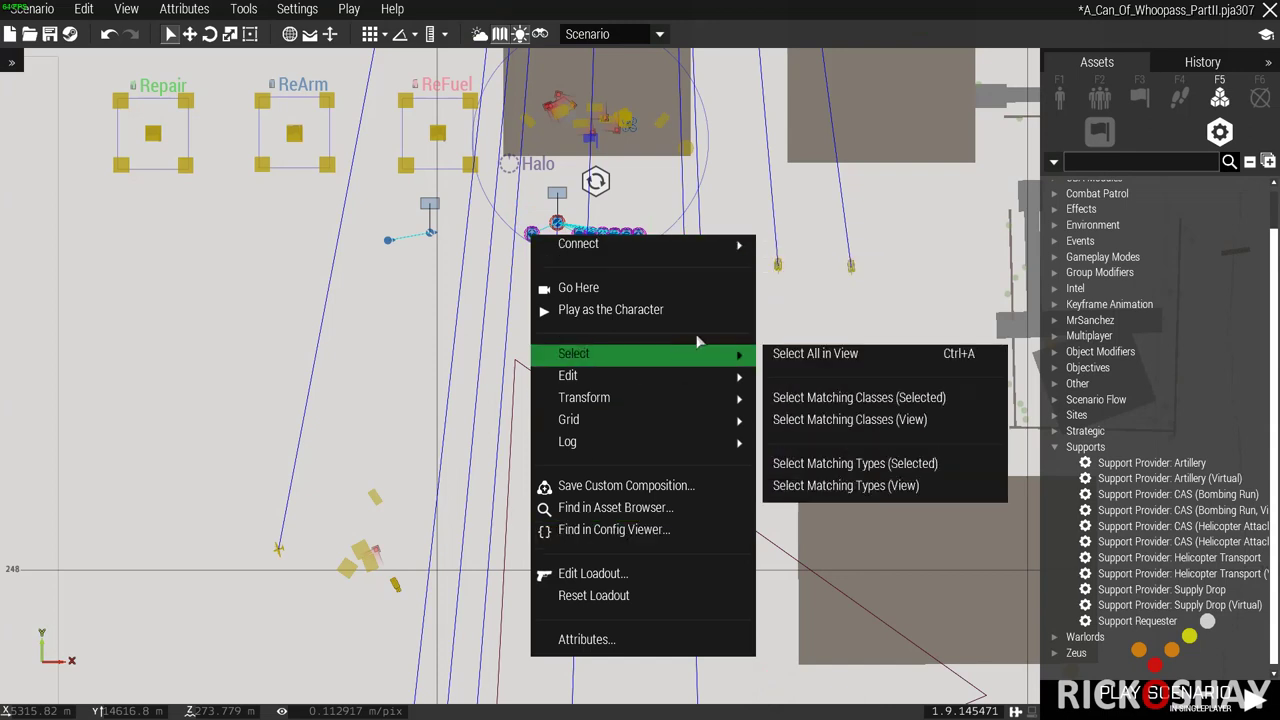
mouse_move(720, 244)
click(790, 242)
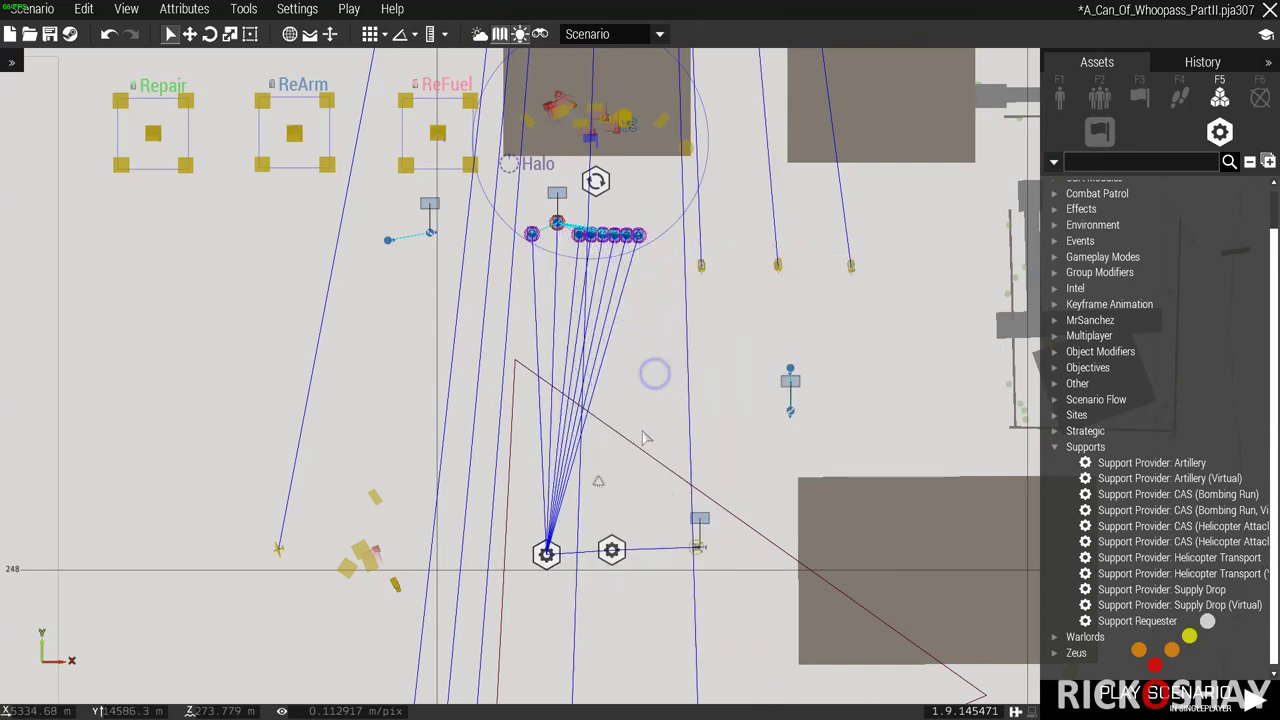
click(547, 555)
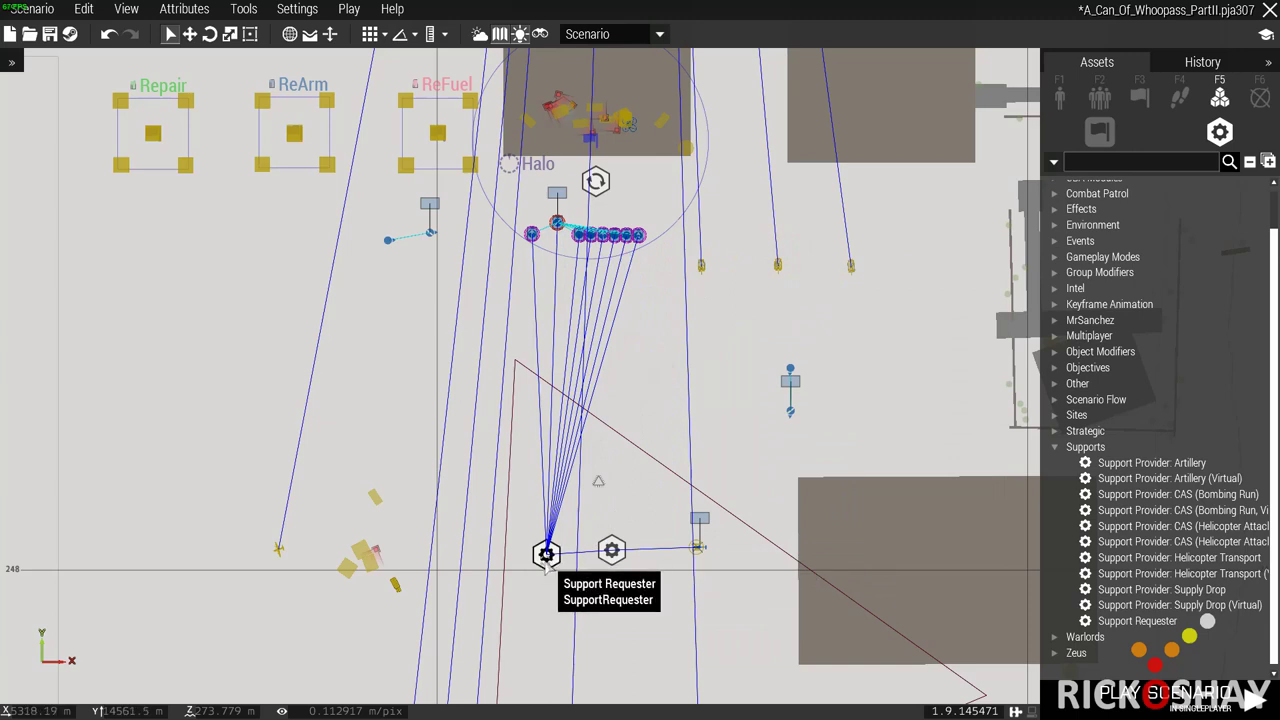
- Locate the Support Provider: Supply Drop entry in the Supports module category
click(611, 550)
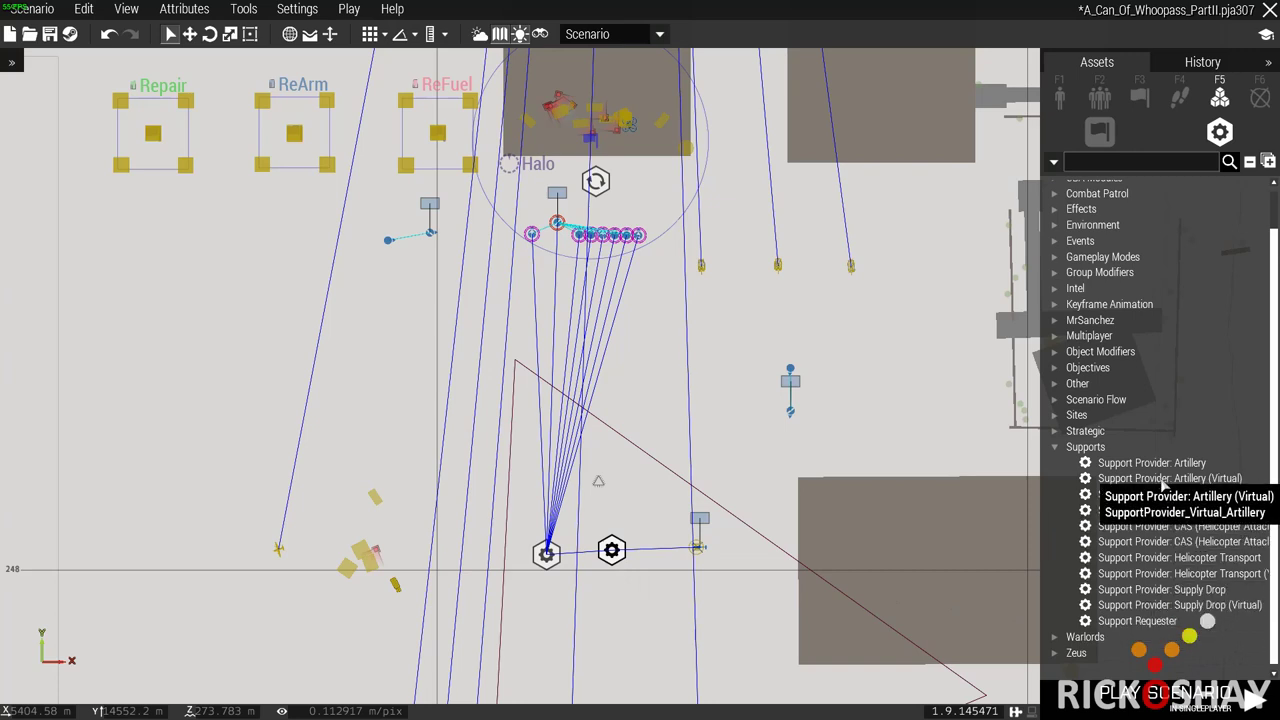
click(1160, 590)
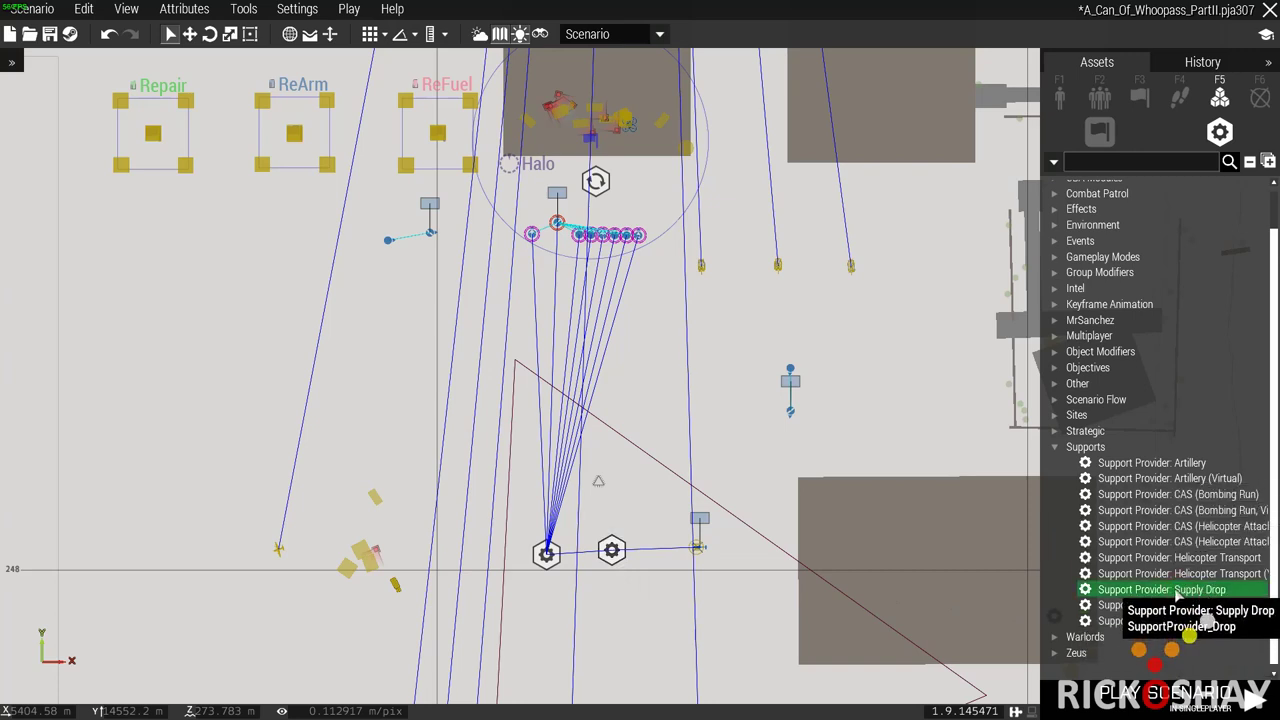
right_click(612, 582)
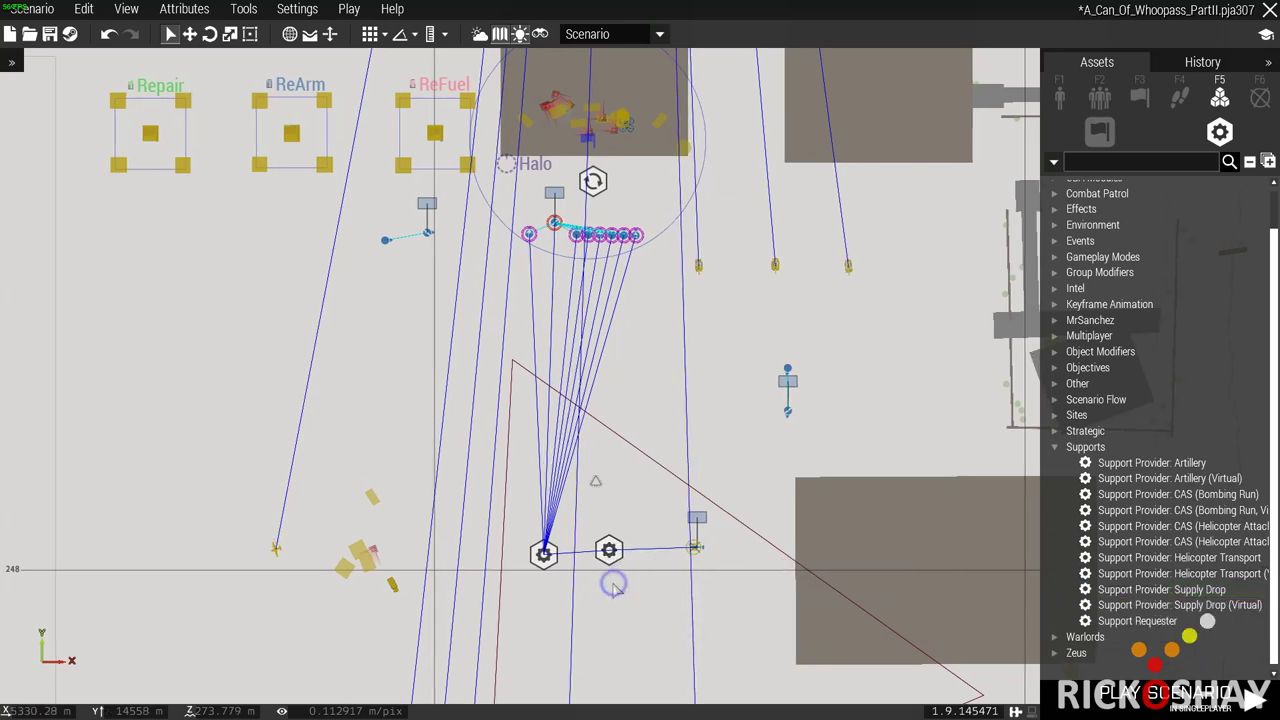
- Look up the connection options of the Support Requester module on the map
right_click(545, 554)
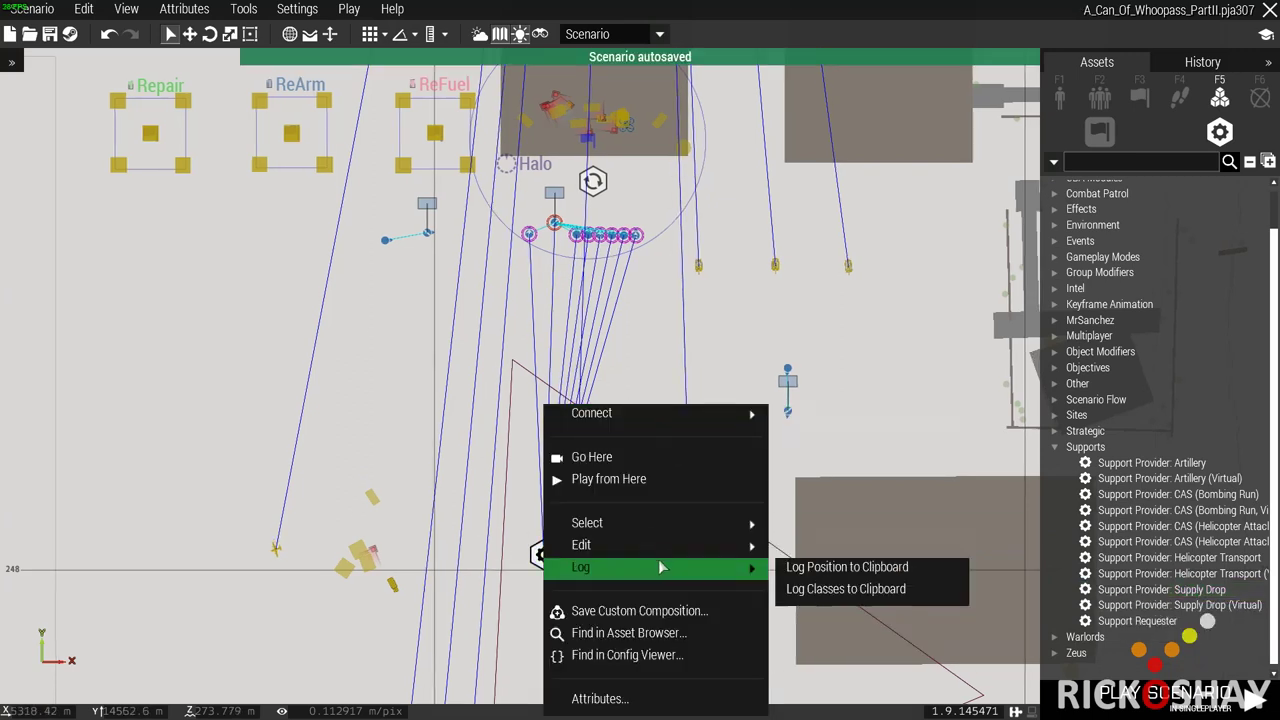
mouse_move(720, 412)
right_click(701, 368)
click(653, 466)
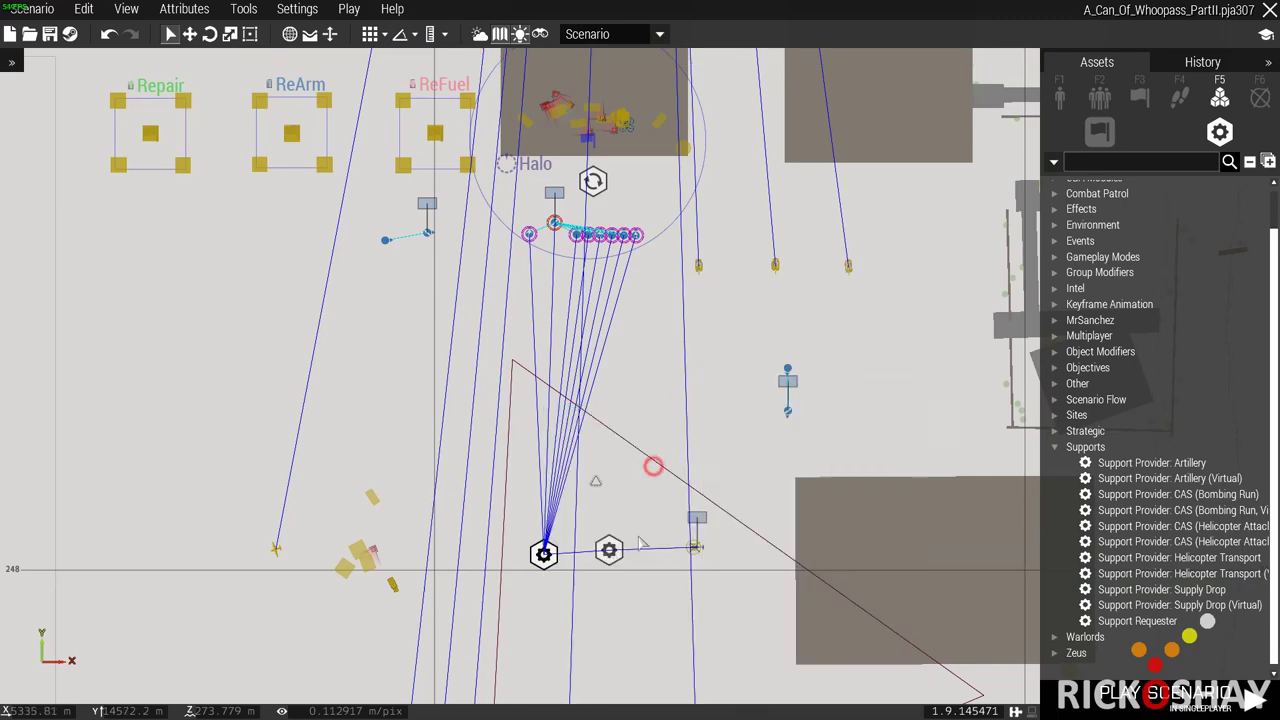
- Return to the 3D view and examine the init code in the UH-60M helicopter's attributes
scroll(699, 548, up, 10)
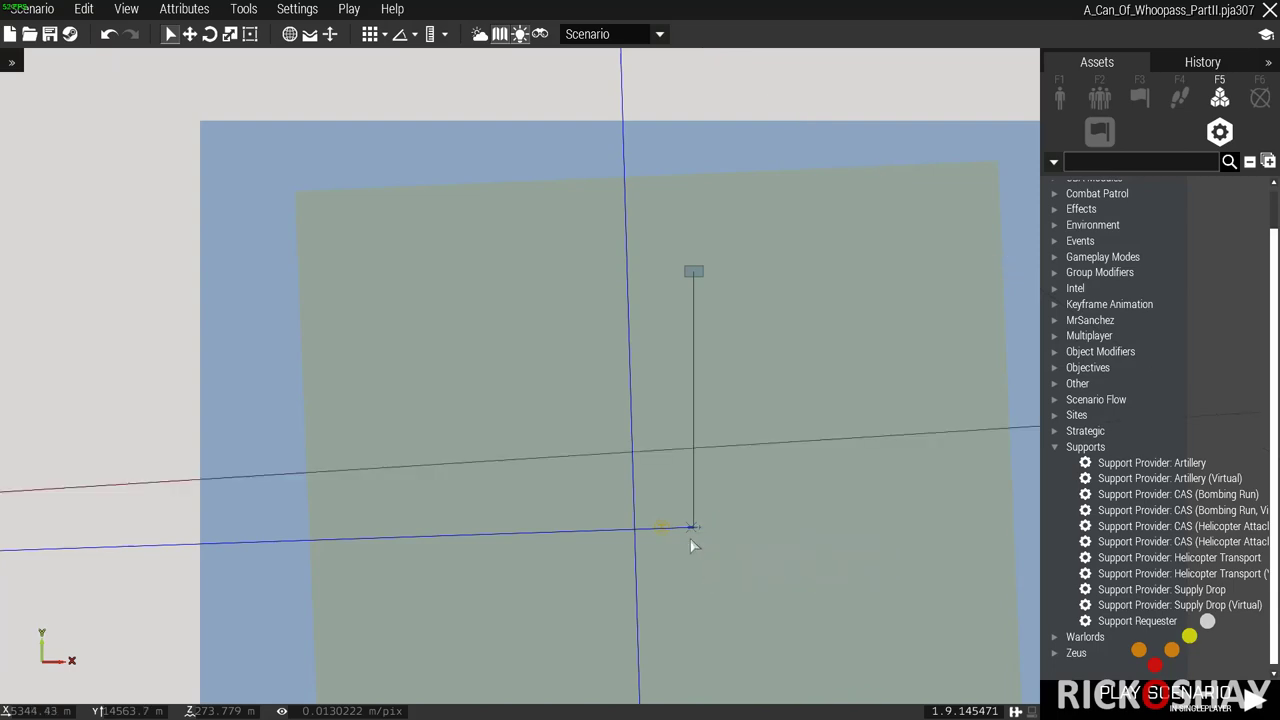
key(m)
double_click(650, 333)
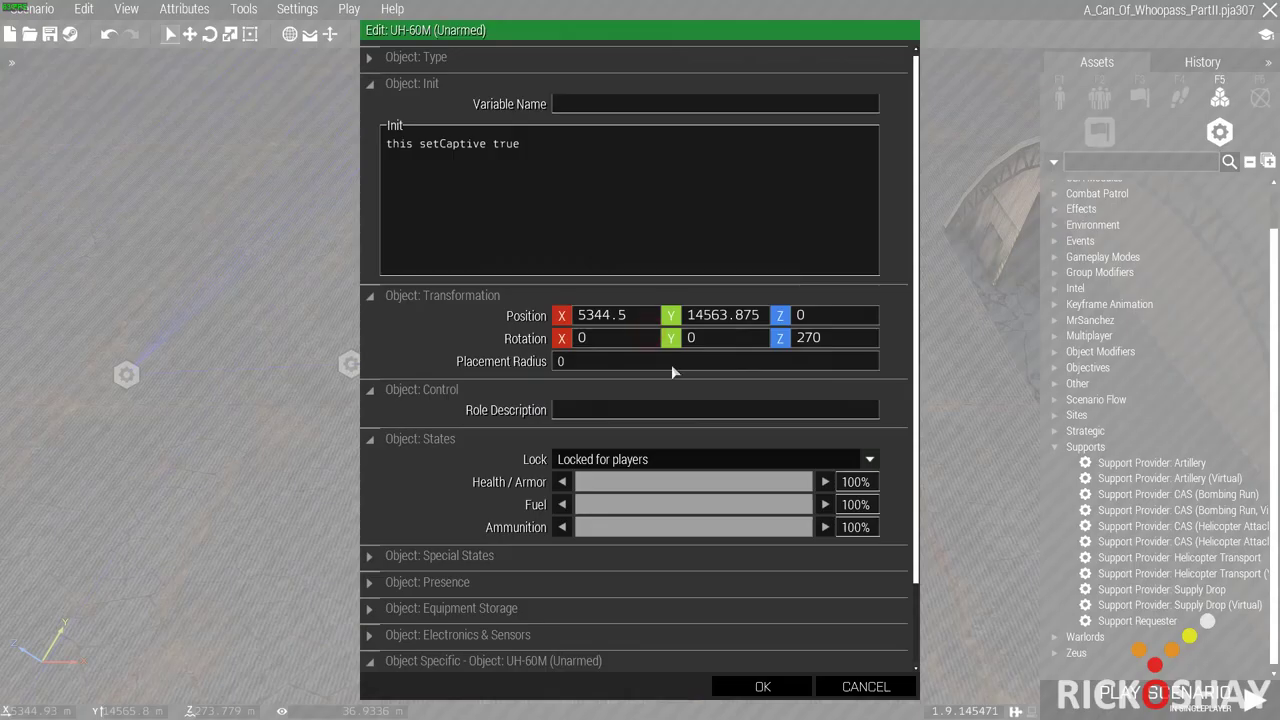
click(547, 143)
key(ctrl+a)
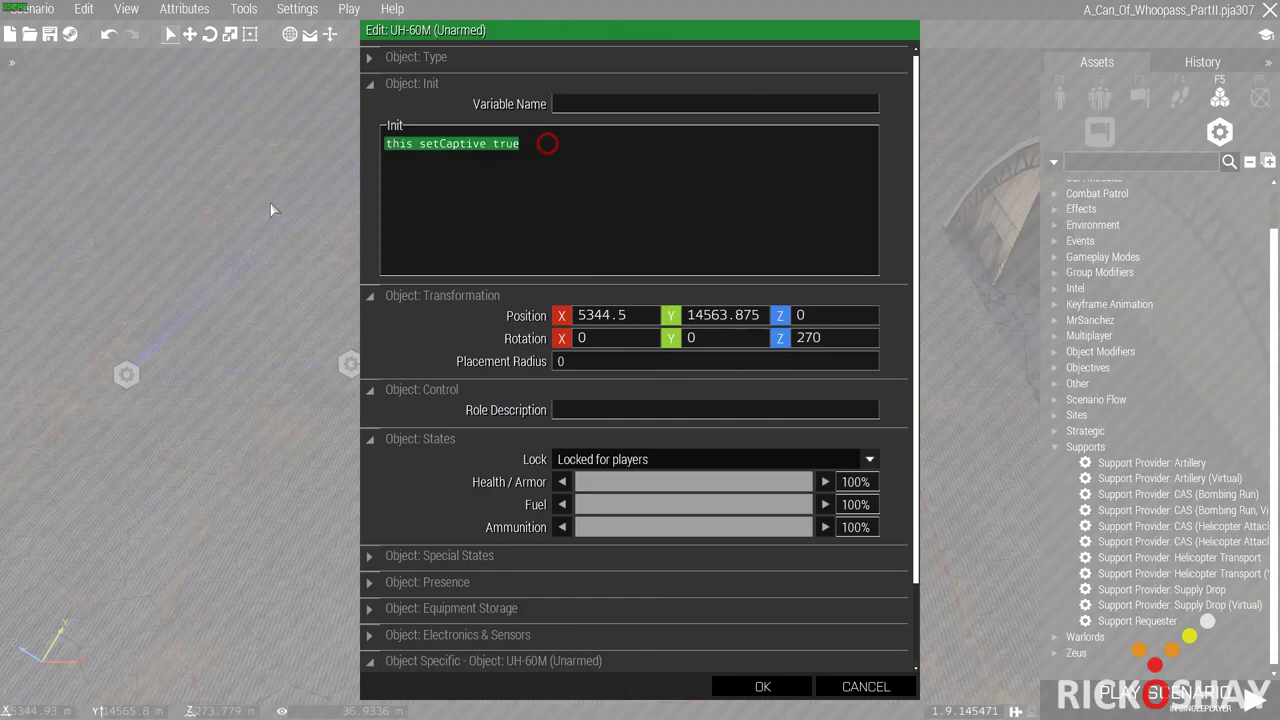
click(853, 688)
- Examine the door options and special states in the UH-60M (Unarmed) helicopter's attributes
right_drag(537, 529, 575, 530)
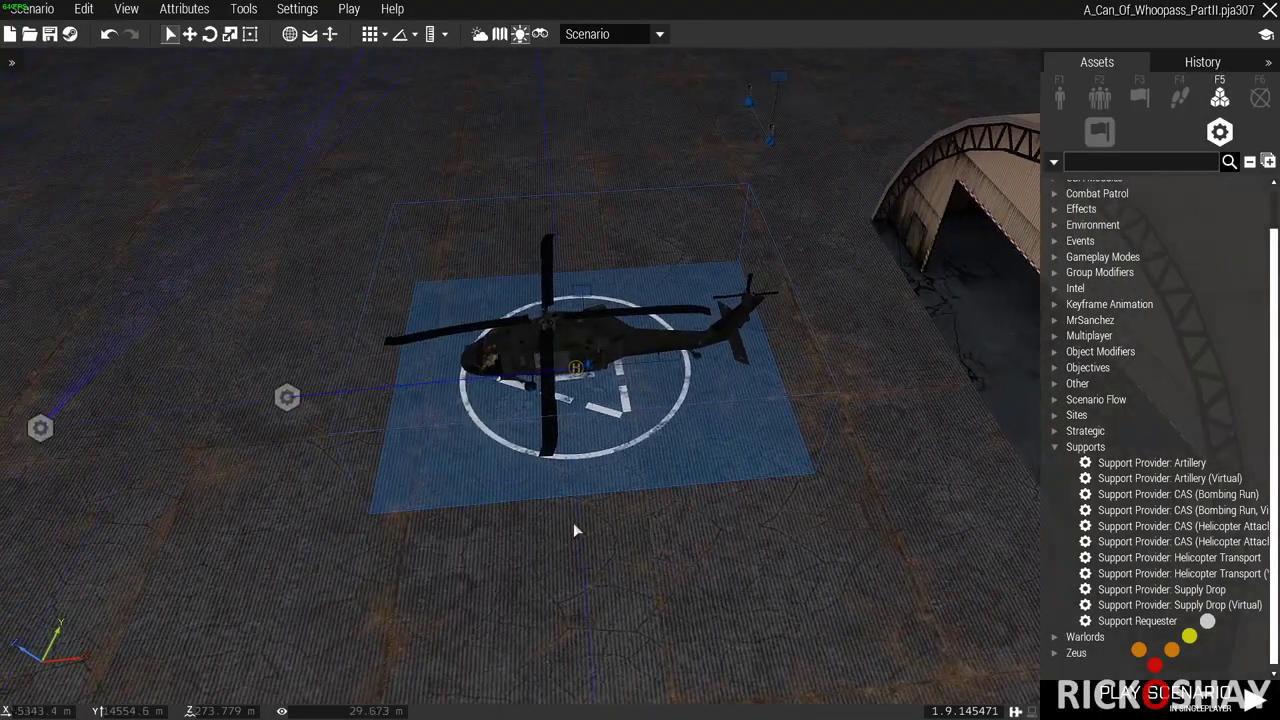
key(a)
right_drag(546, 459, 426, 457)
key(s)
key(d)
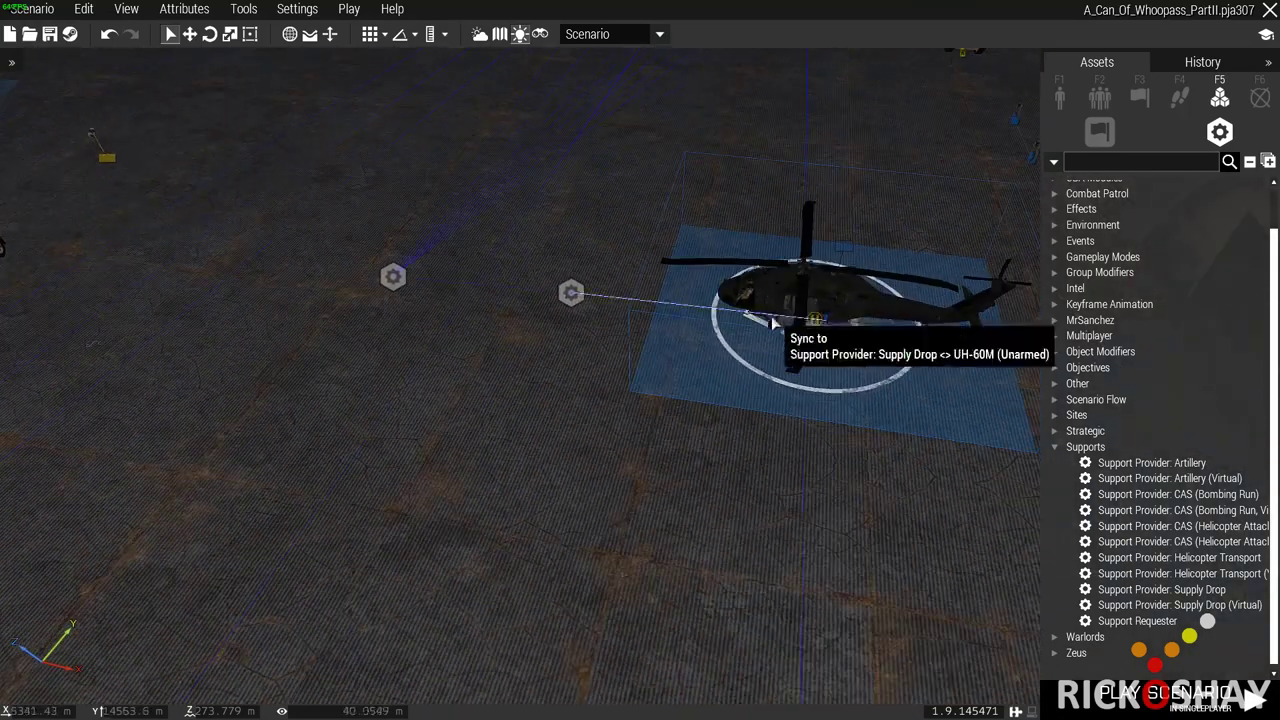
right_drag(680, 390, 775, 380)
key(a)
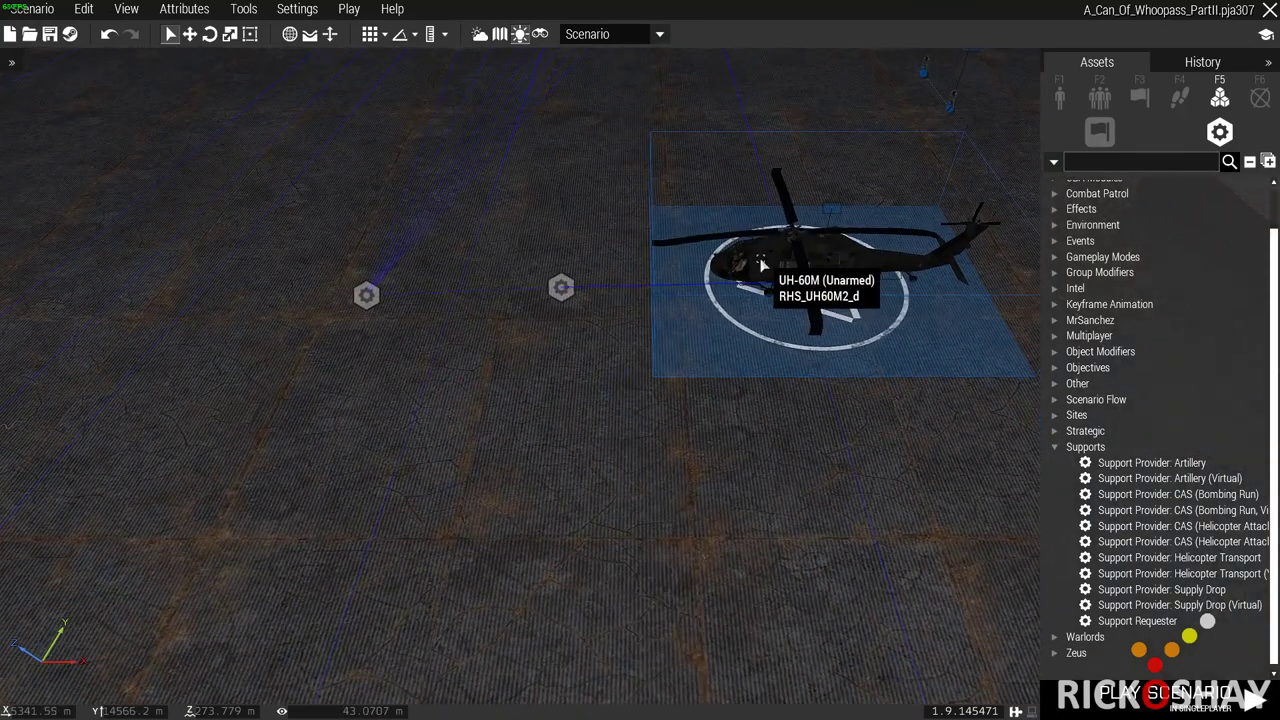
double_click(606, 444)
scroll(508, 516, down, 2)
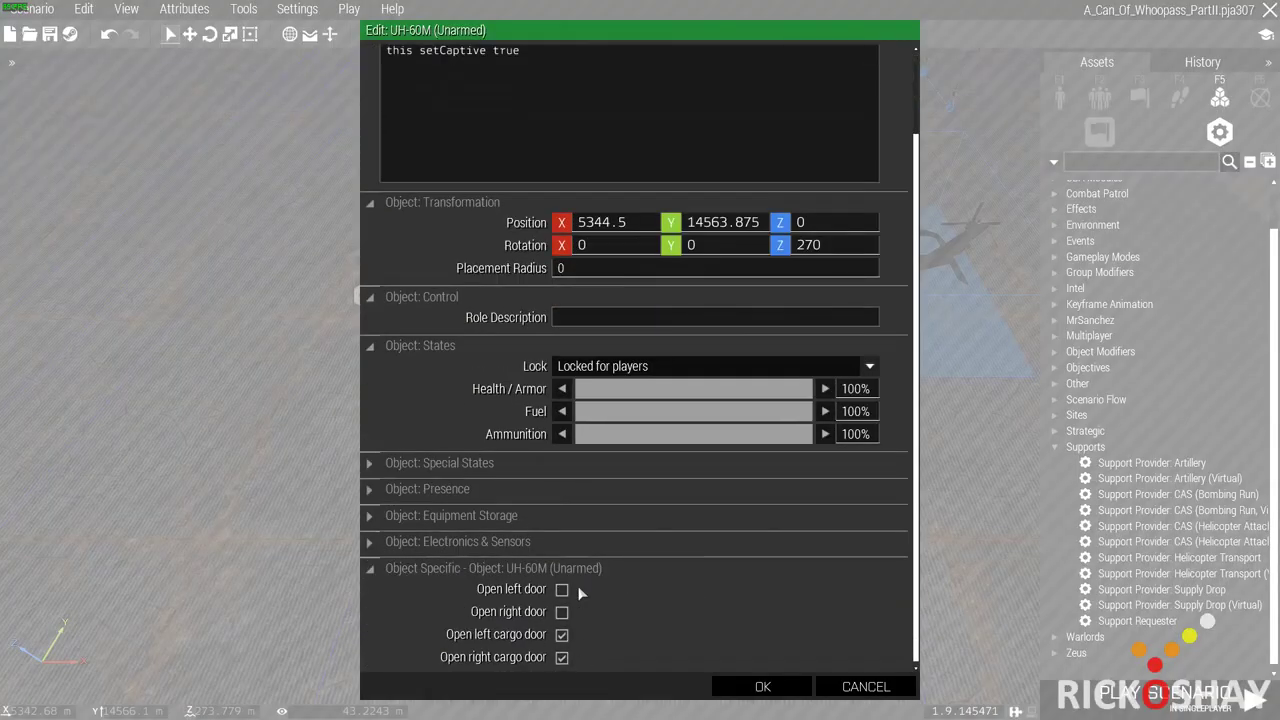
click(370, 463)
scroll(543, 509, down, 2)
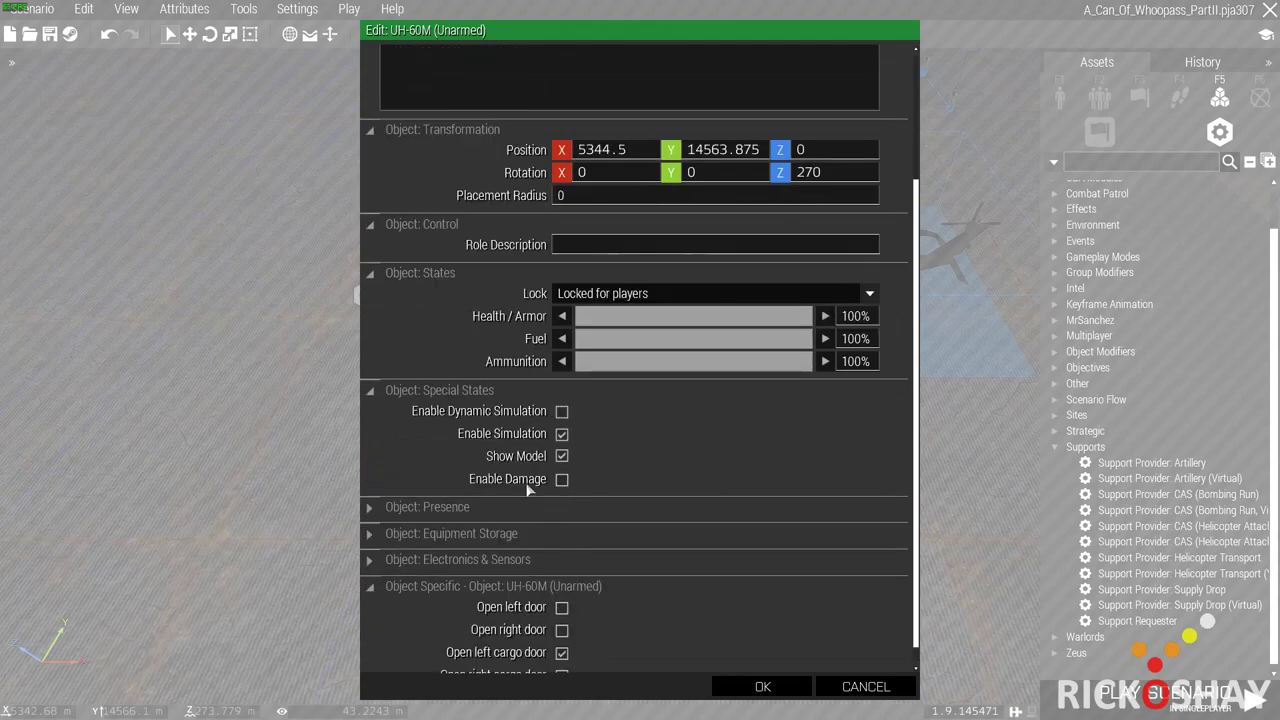
click(870, 688)
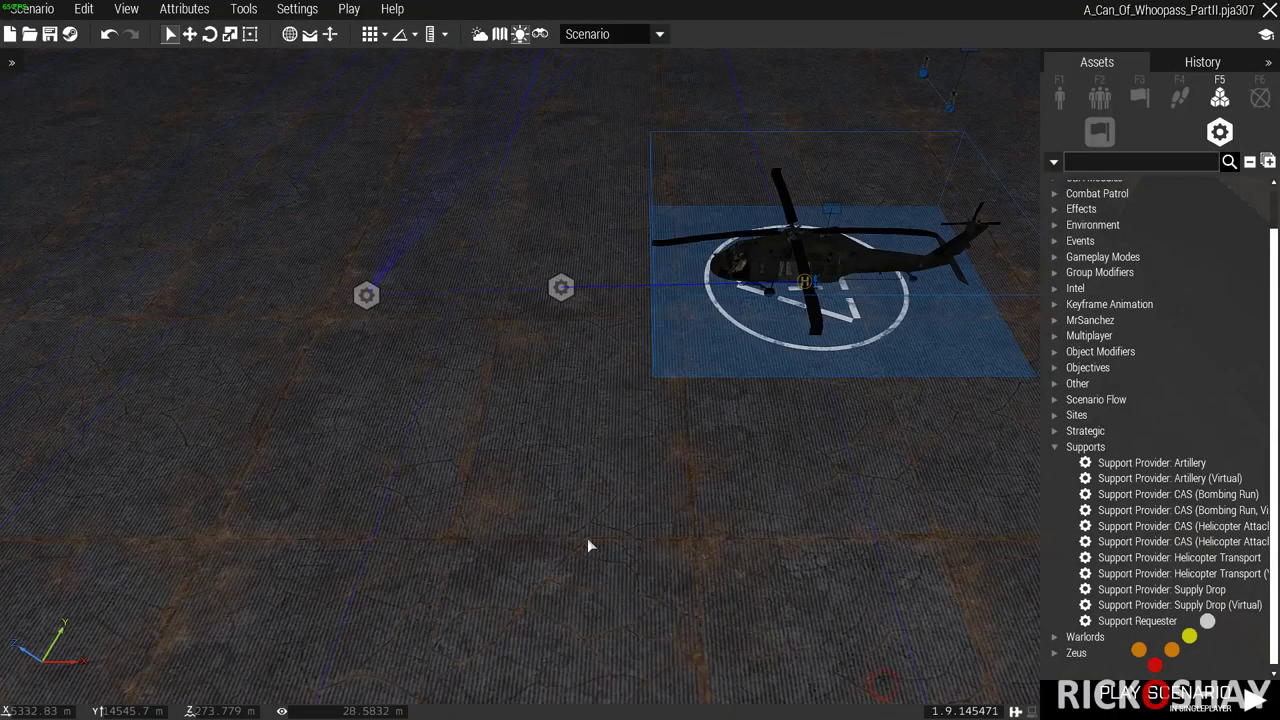
- Review the init code and lock state in the UH-60M (Unarmed) helicopter's attributes, leaving them unsaved
double_click(766, 265)
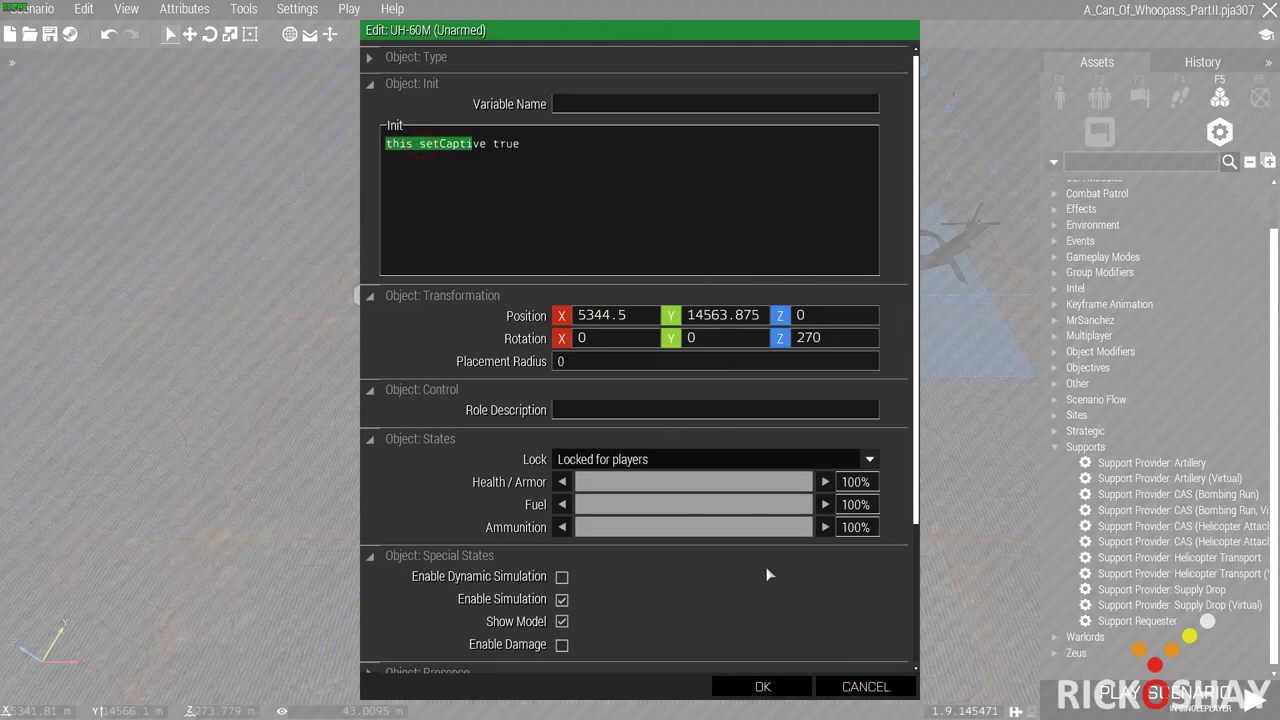
click(865, 686)
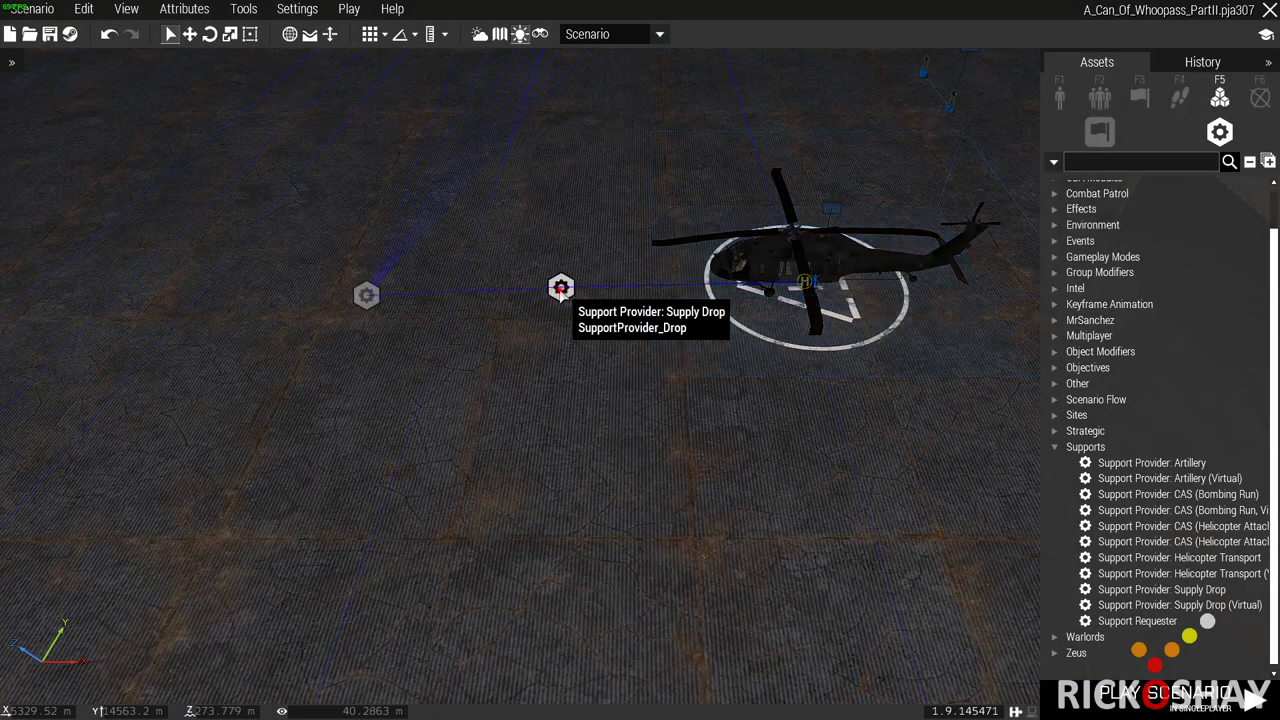
- Examine the Crate init code and its description in the Support Provider: Supply Drop module's attributes
double_click(560, 288)
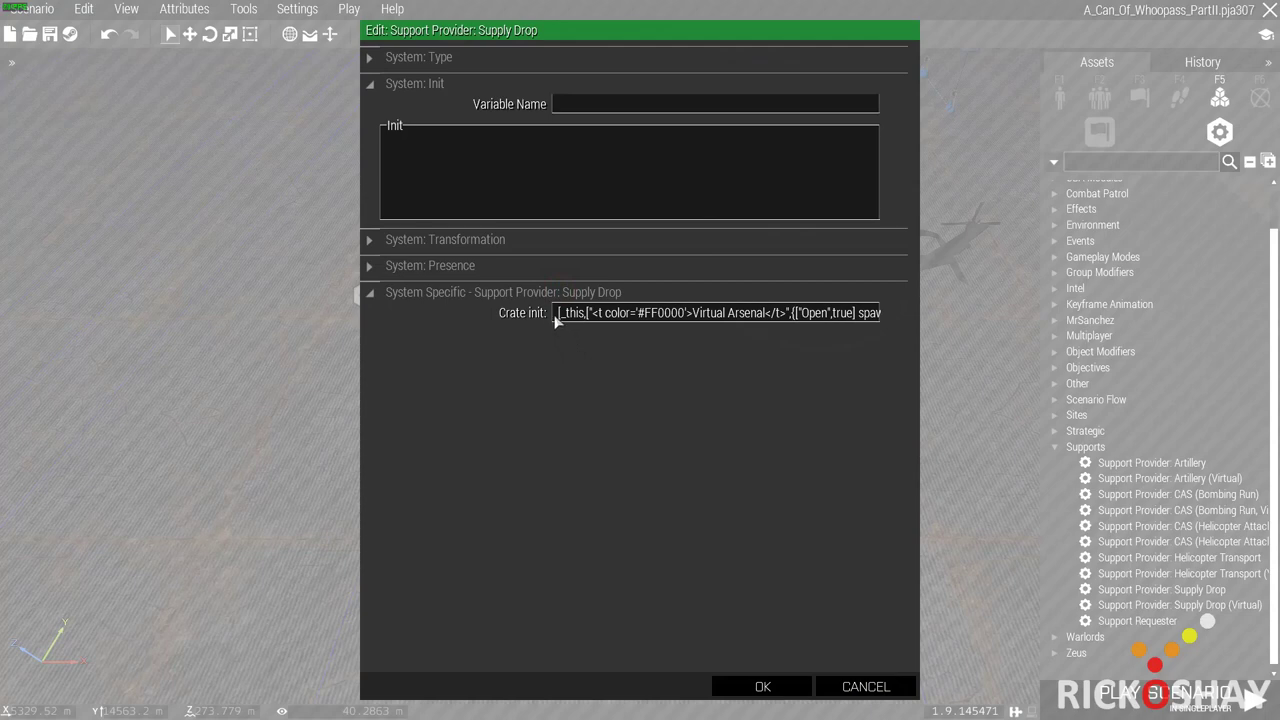
drag(557, 318, 932, 327)
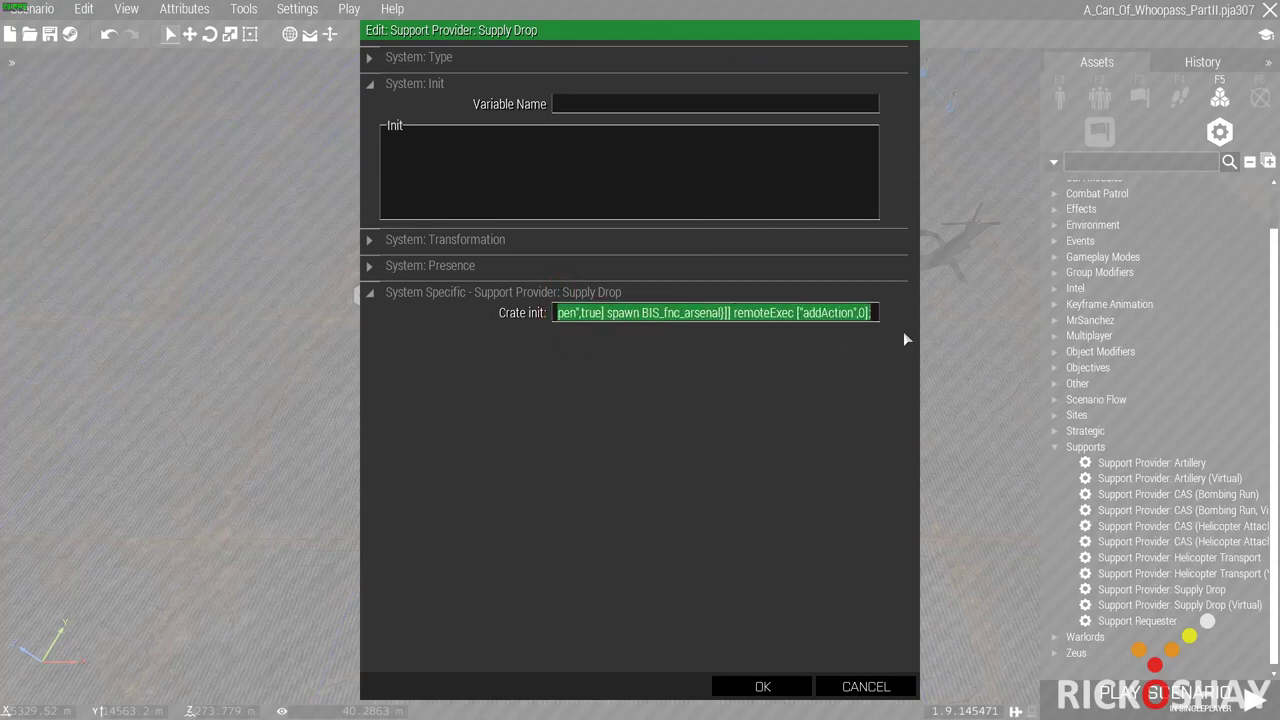
click(566, 319)
key(Left)
key(Left)
key(Left)
key(Left)
key(Left)
key(Left)
key(Left)
key(Left)
key(Left)
key(Left)
key(Left)
key(Left)
key(Left)
key(Left)
key(Left)
key(Left)
key(Left)
key(Left)
key(Left)
key(Left)
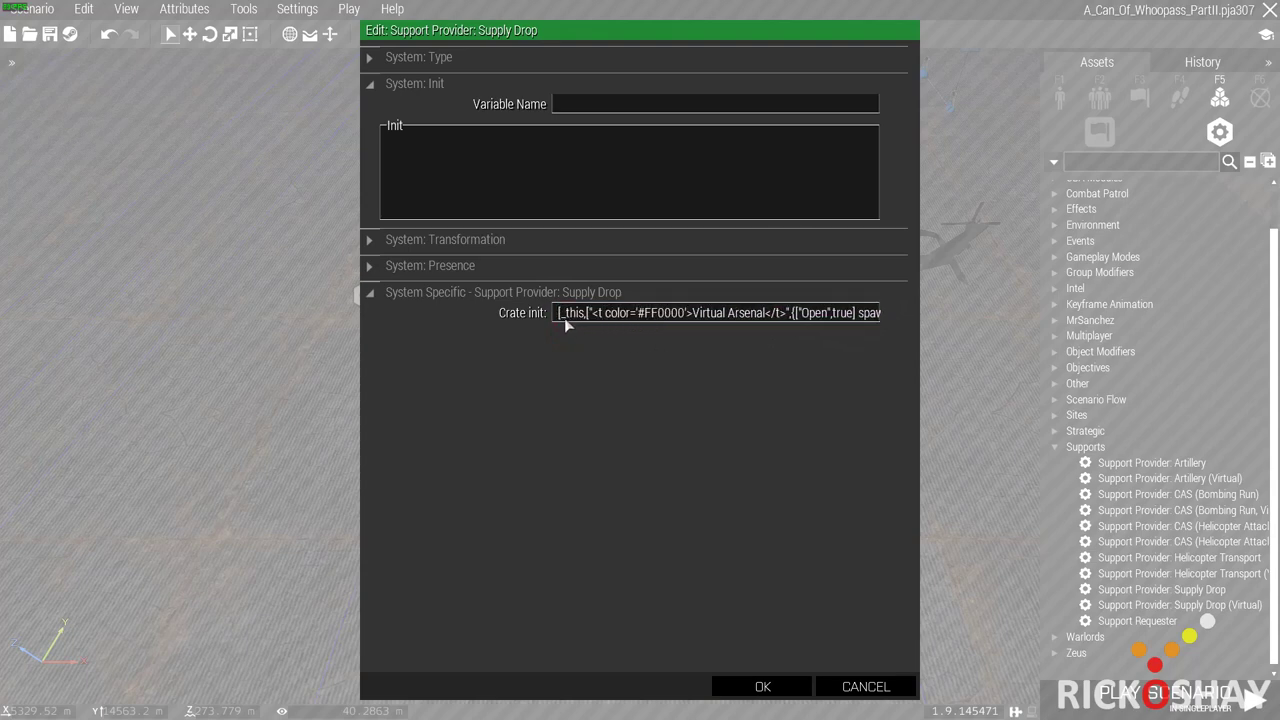
mouse_move(527, 312)
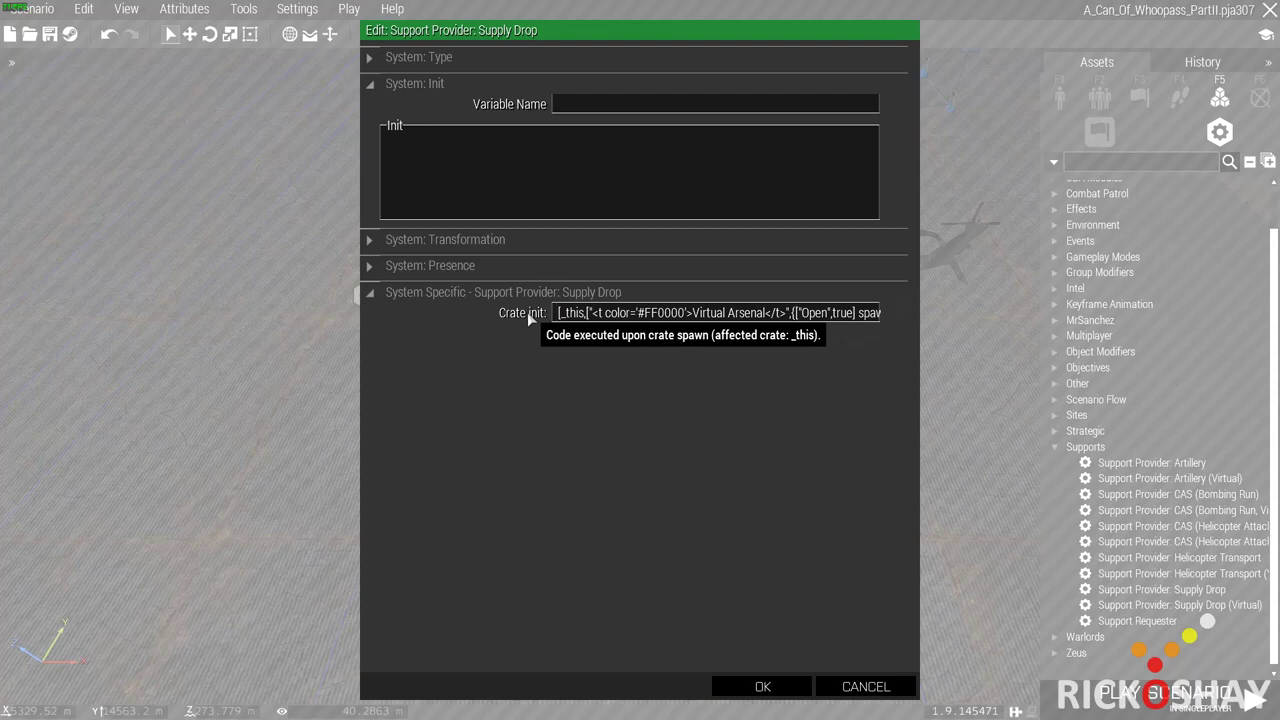
- Copy the Virtual Arsenal crate code into the module's larger Init field and examine its _this, title, arsenal and remoteExec parts
key(ctrl+a)
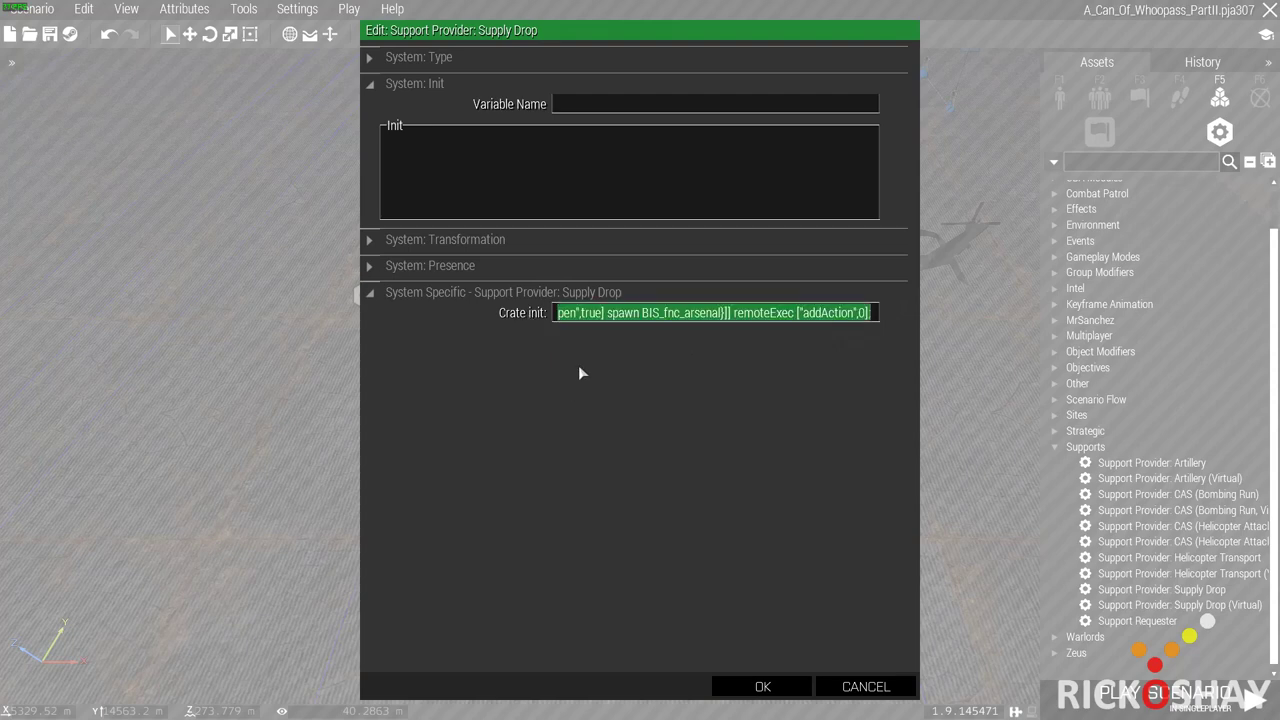
text([_this,["<t color='#FF0000'>Virtual Arsenal</t>",{["Open",true] spawn BIS_fnc_arsenal}]] remoteExec ["addAction",0];)
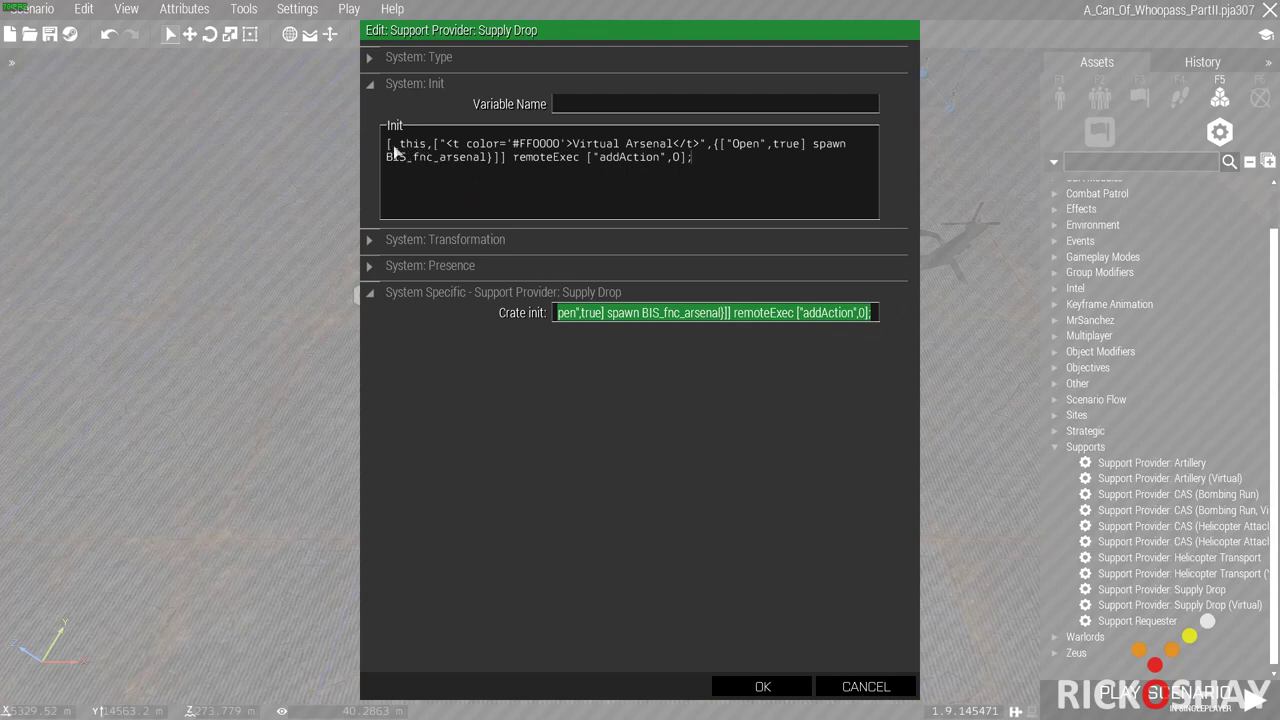
drag(396, 150, 421, 152)
drag(440, 146, 692, 148)
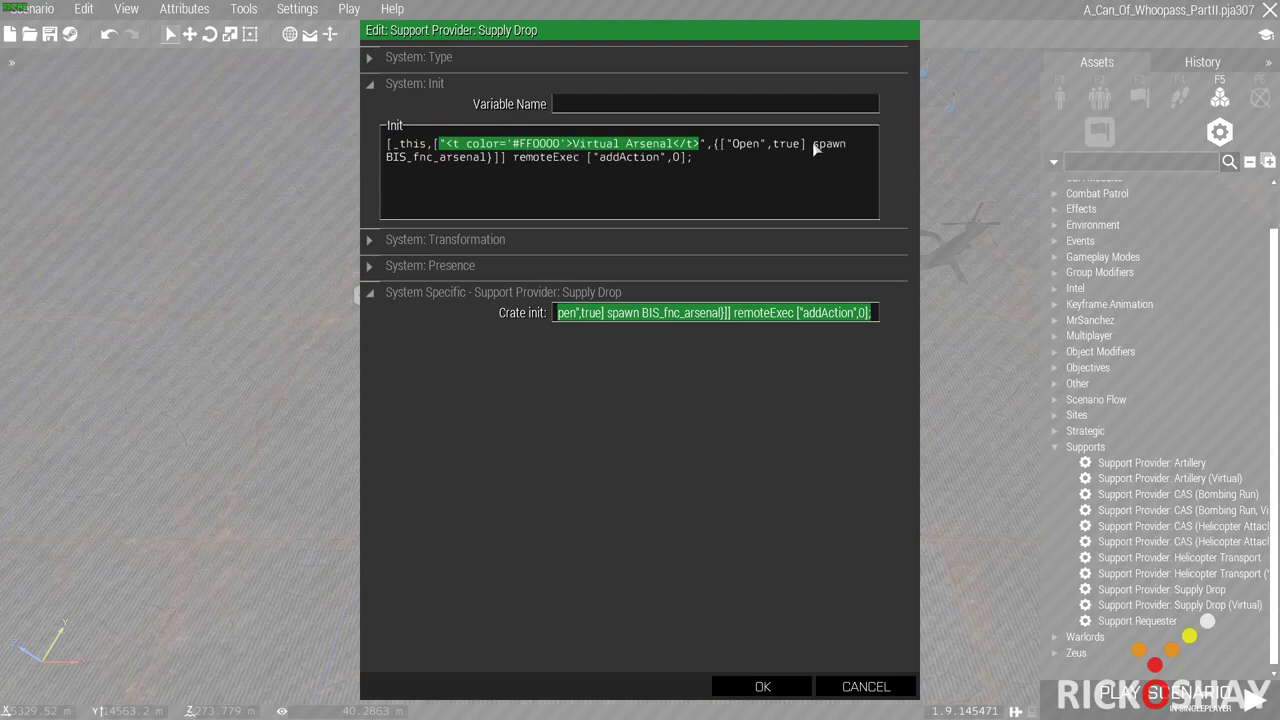
drag(713, 144, 514, 162)
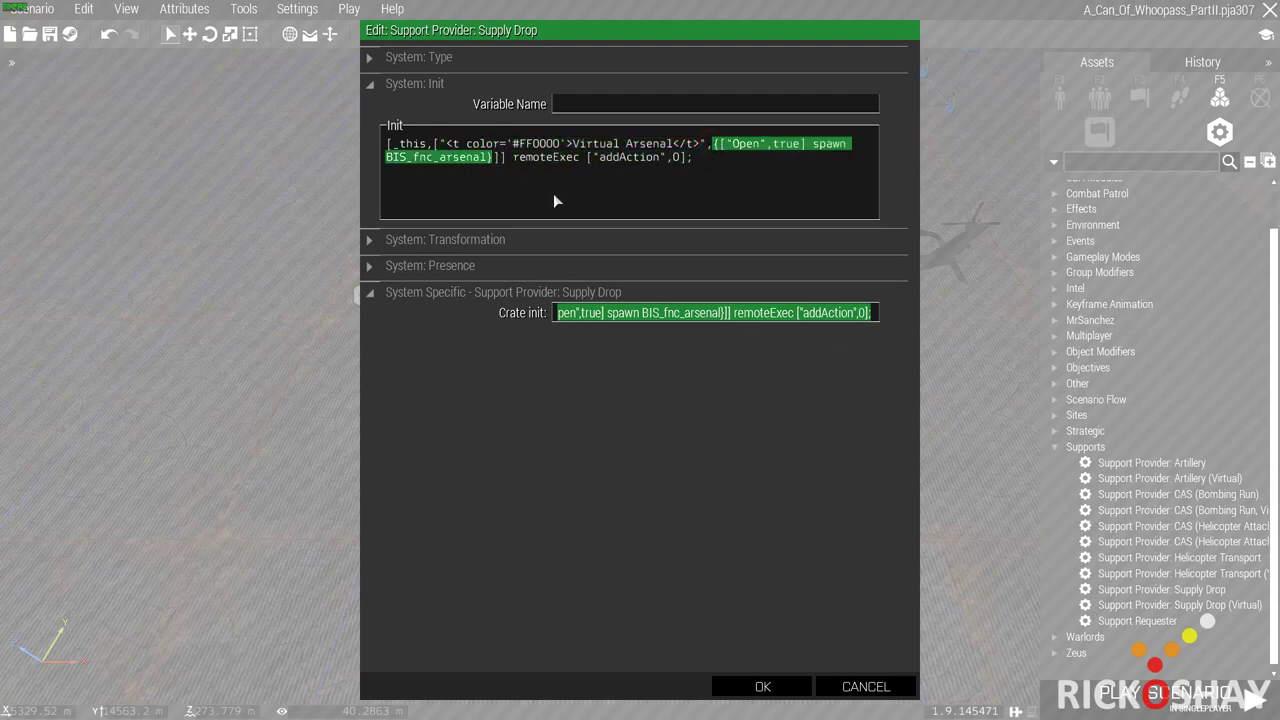
double_click(512, 157)
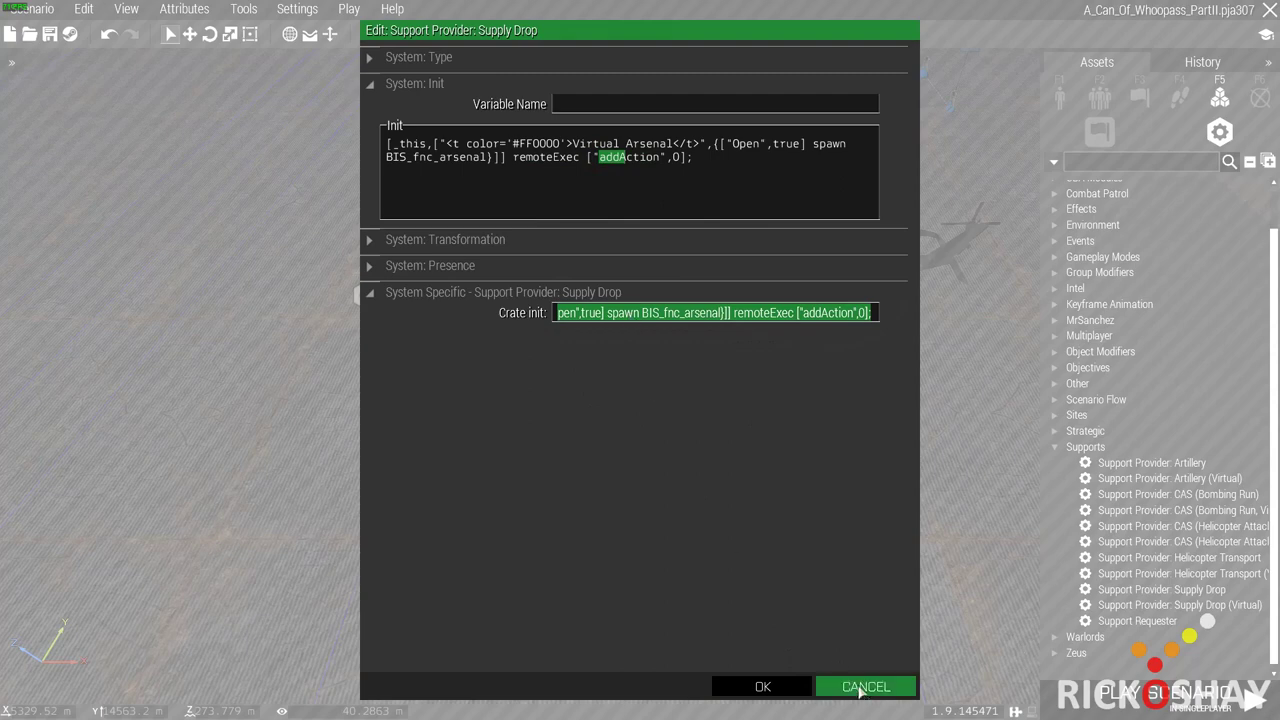
- Clear the code from the Supply Drop module's Init field and close its attributes without saving
click(750, 177)
key(ctrl+a)
key(BackSpace)
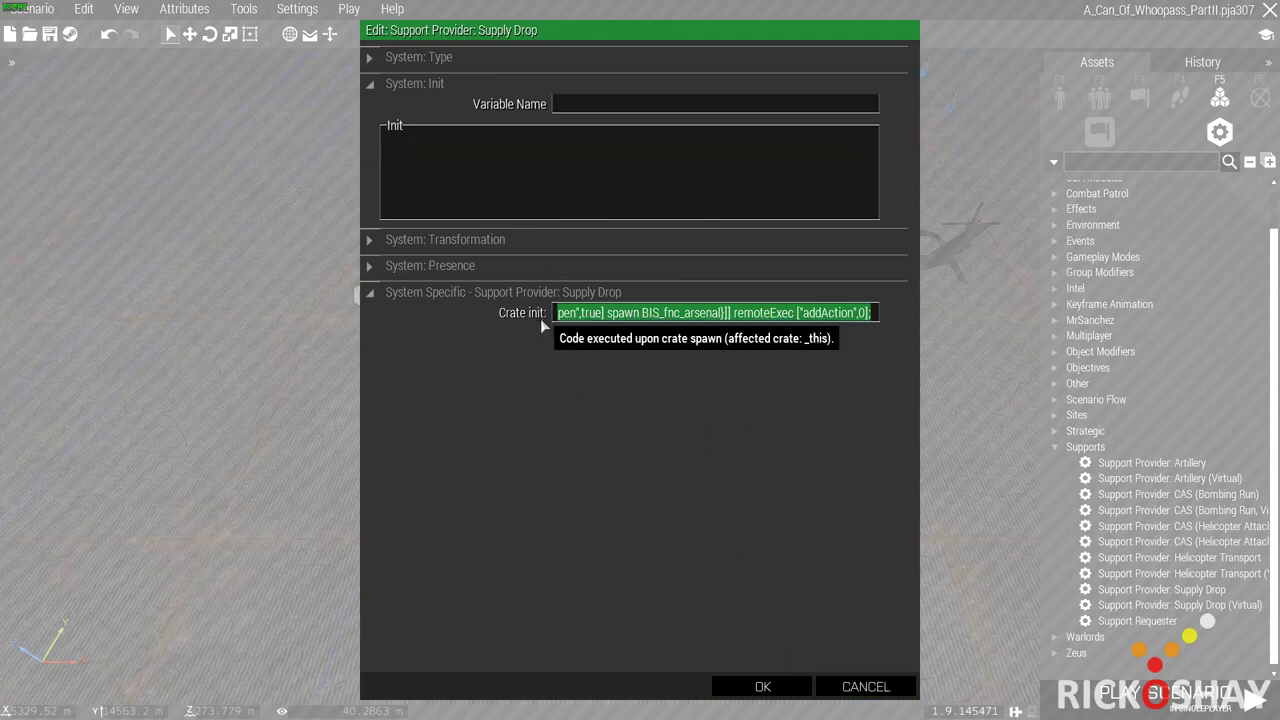
click(555, 350)
click(860, 687)
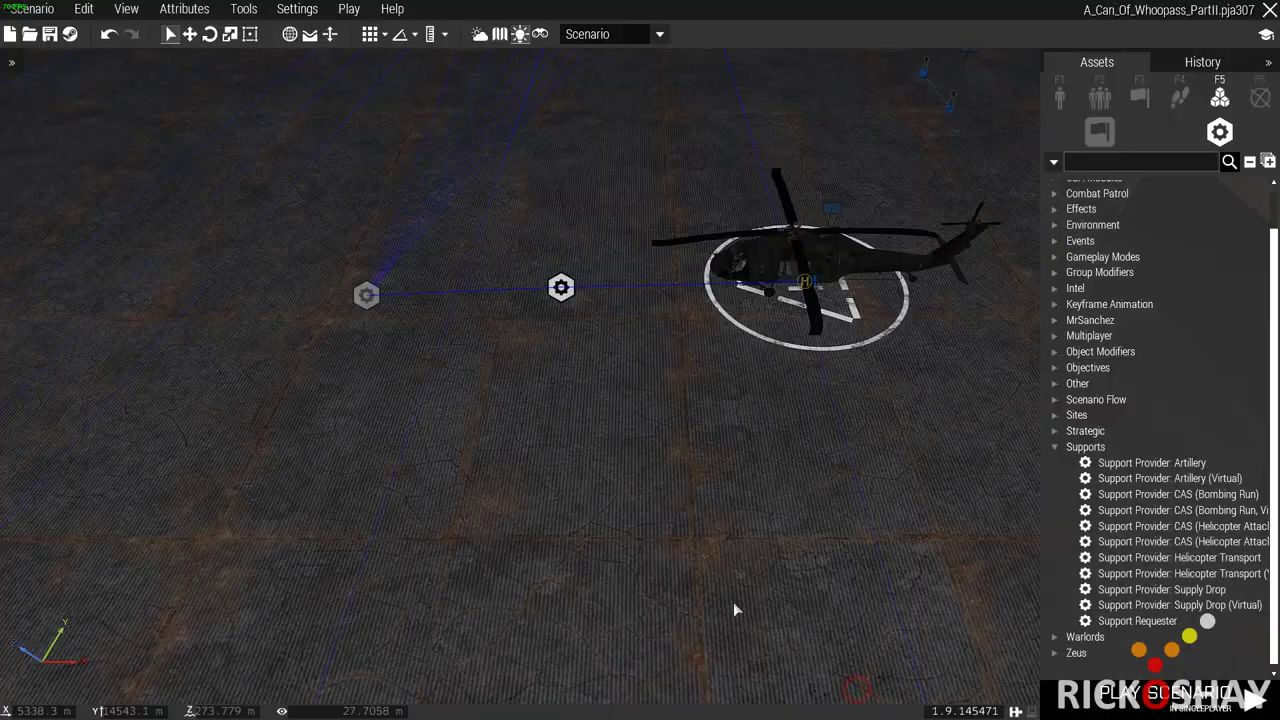
- Examine the sync links between the player units near the hangar and the Support Requester module
key(a)
key(w)
right_drag(440, 380, 591, 323)
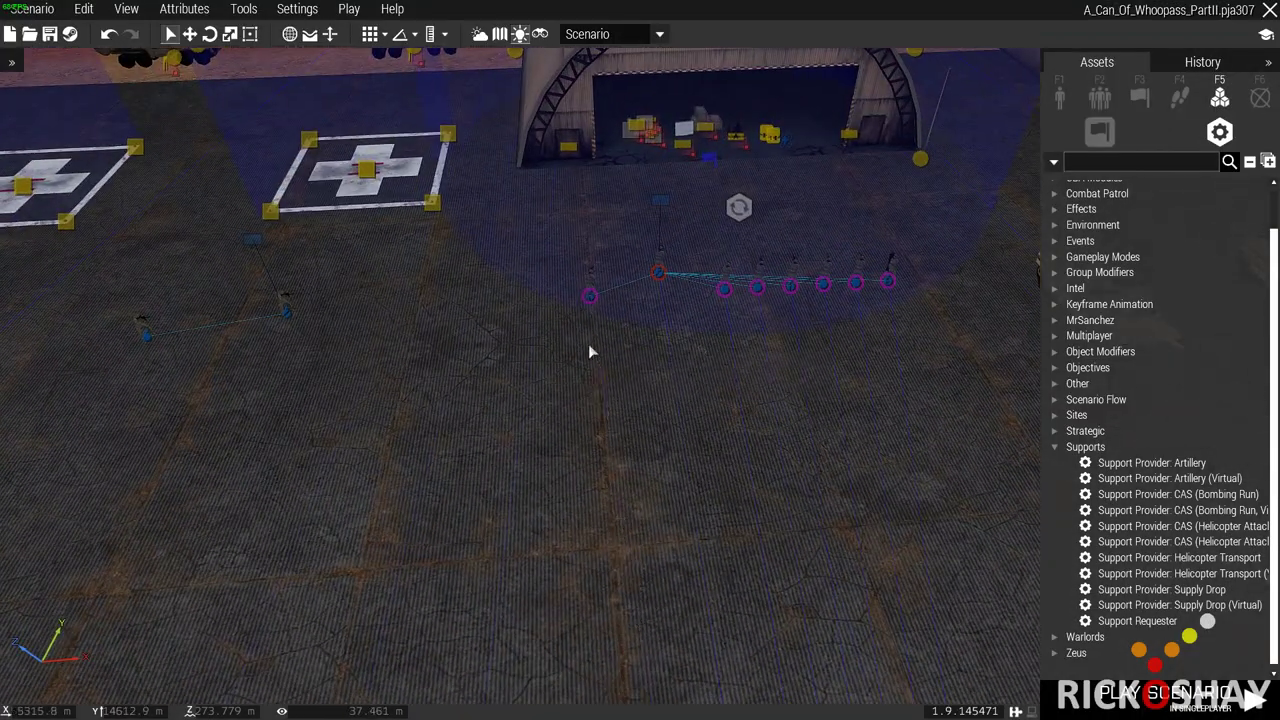
key(w)
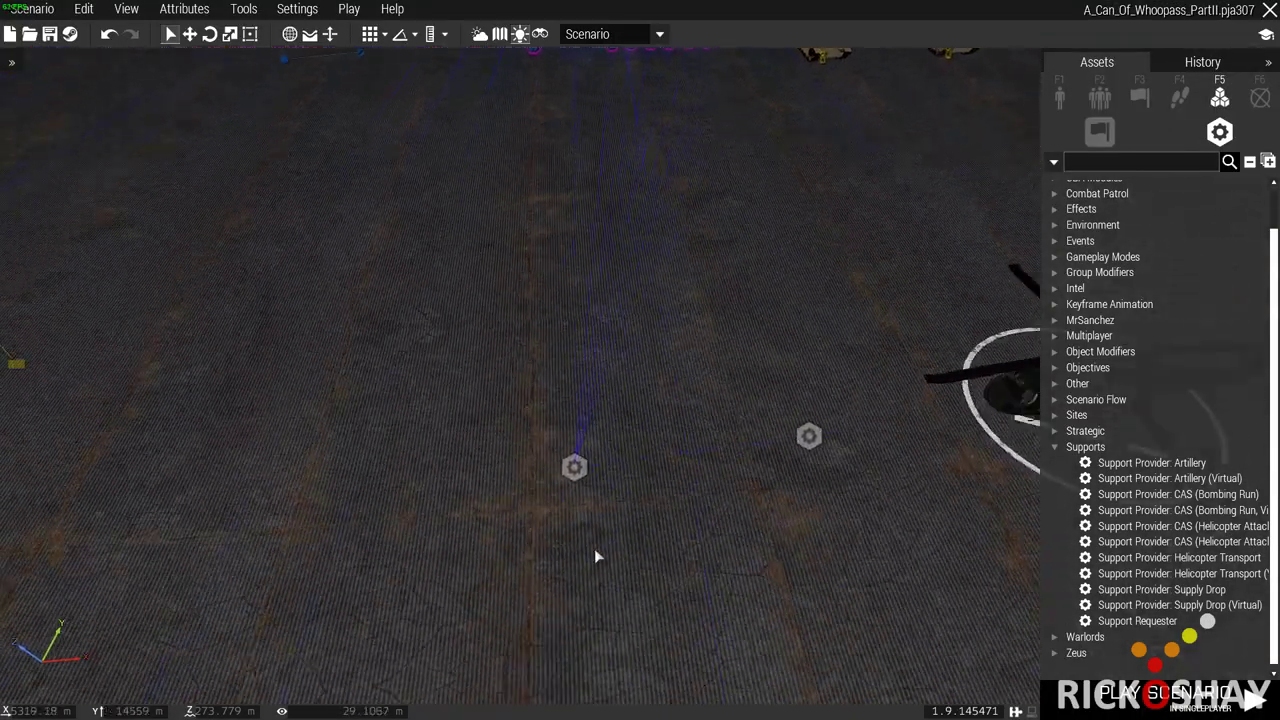
key(s)
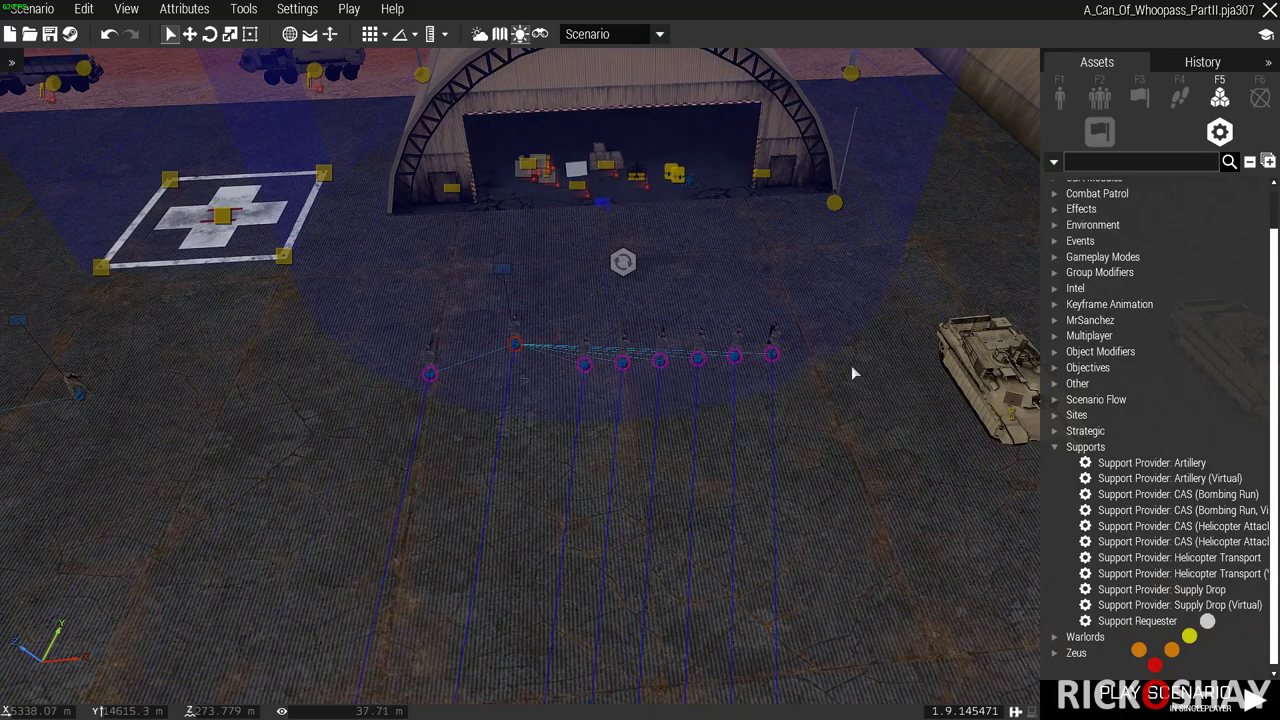
key(w)
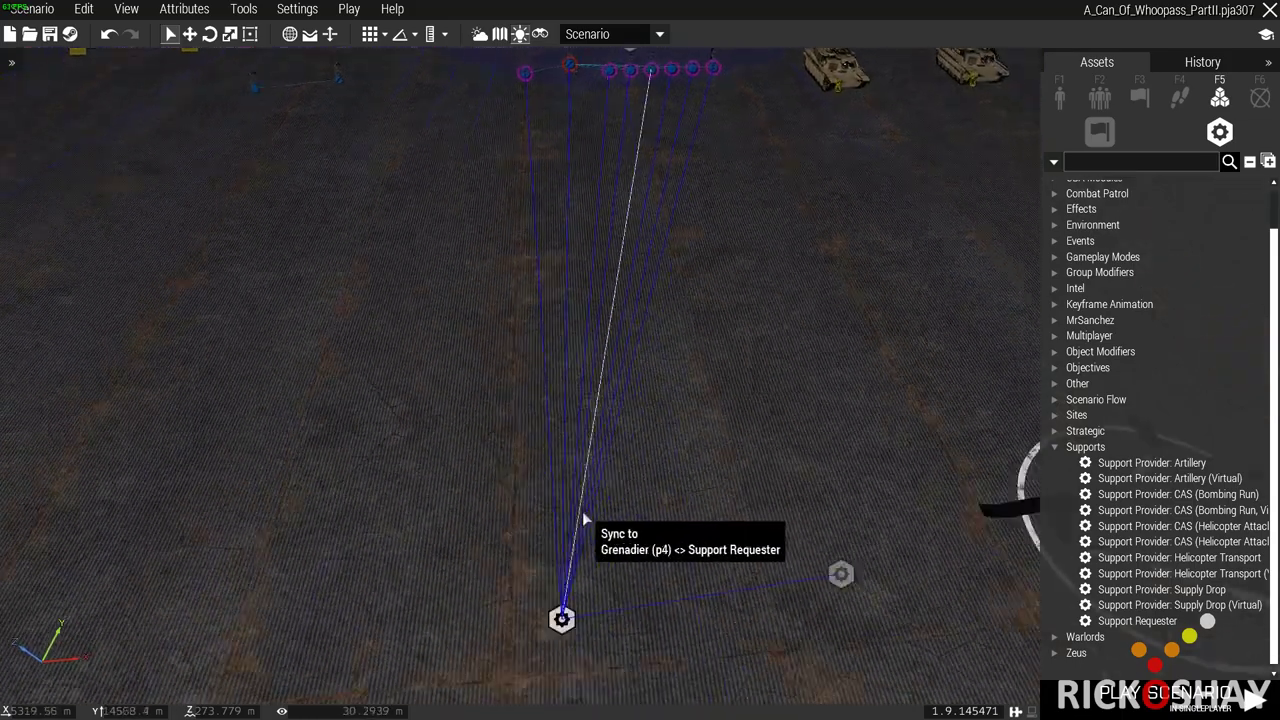
- Run the scenario and use the map to relocate the player to the open desert southeast of Airfield North
double_click(572, 487)
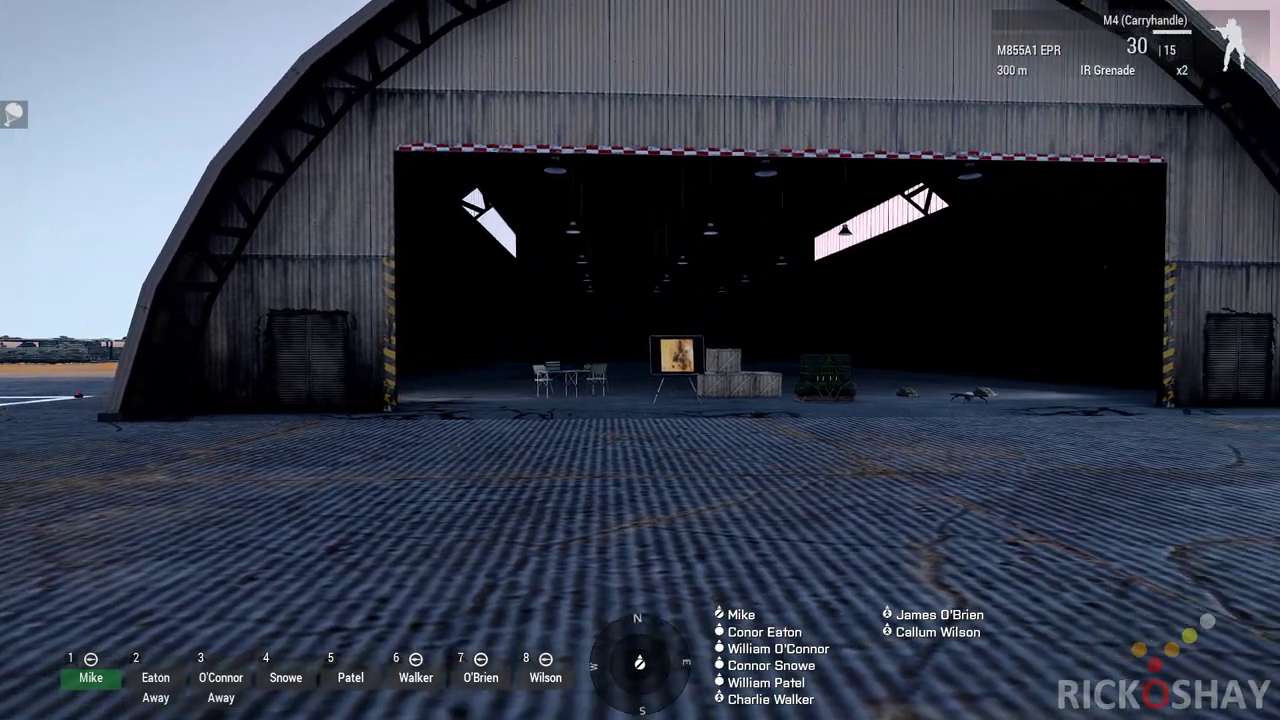
key(m)
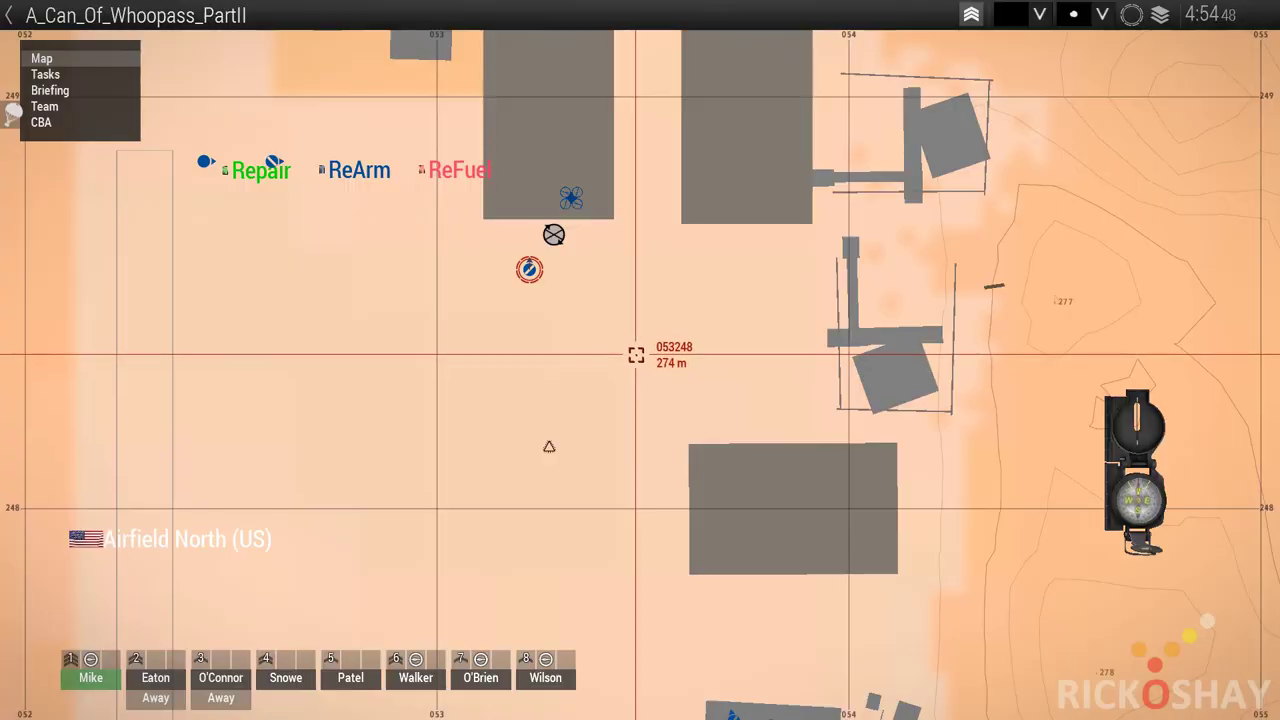
key(m)
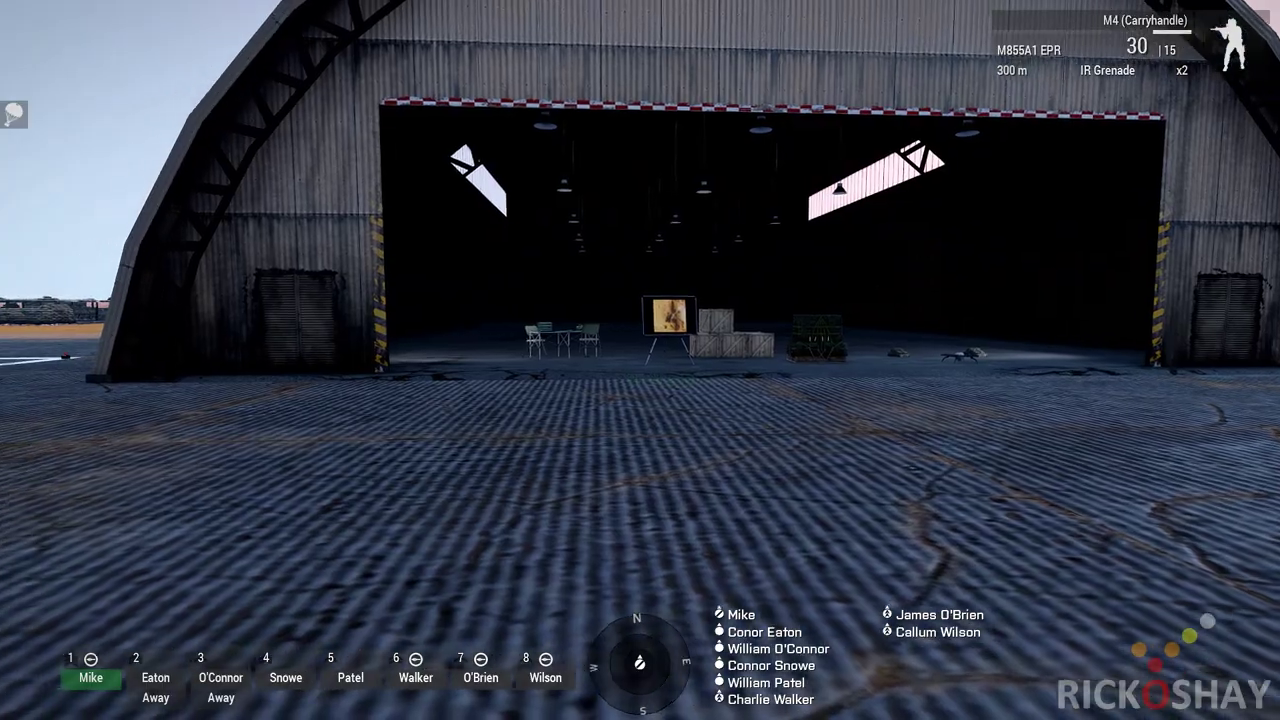
key(m)
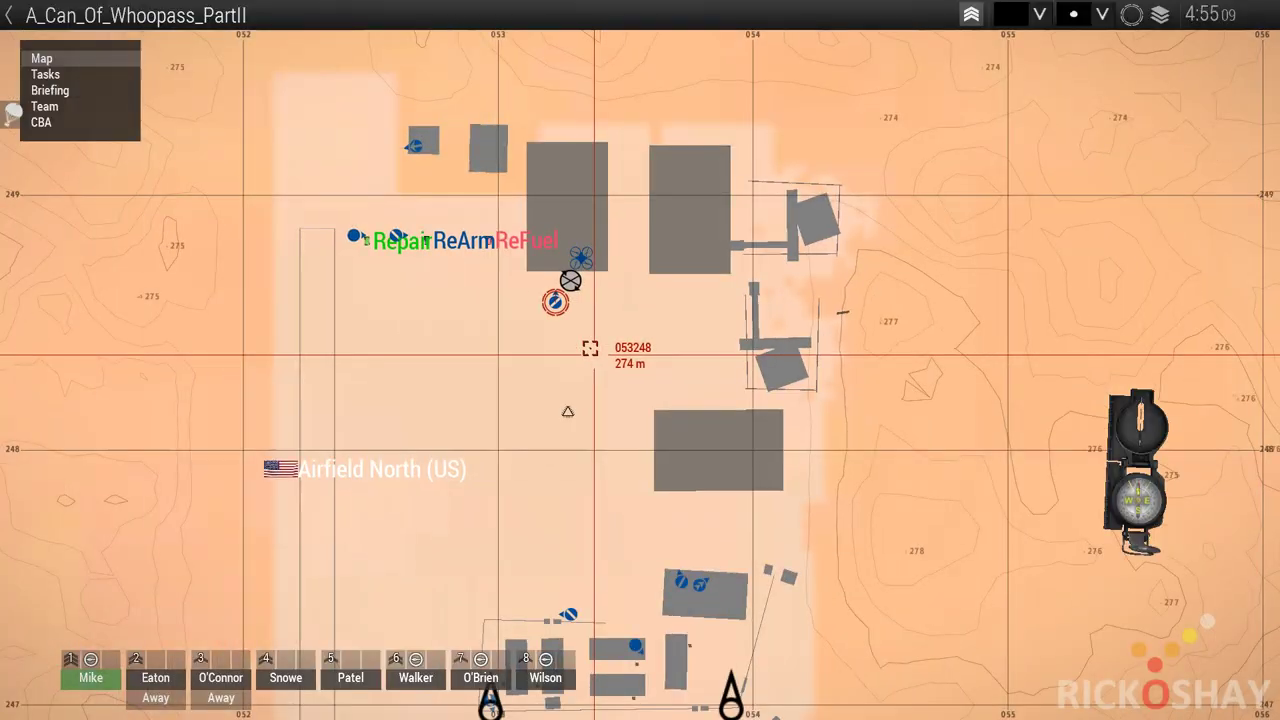
scroll(560, 216, down, 10)
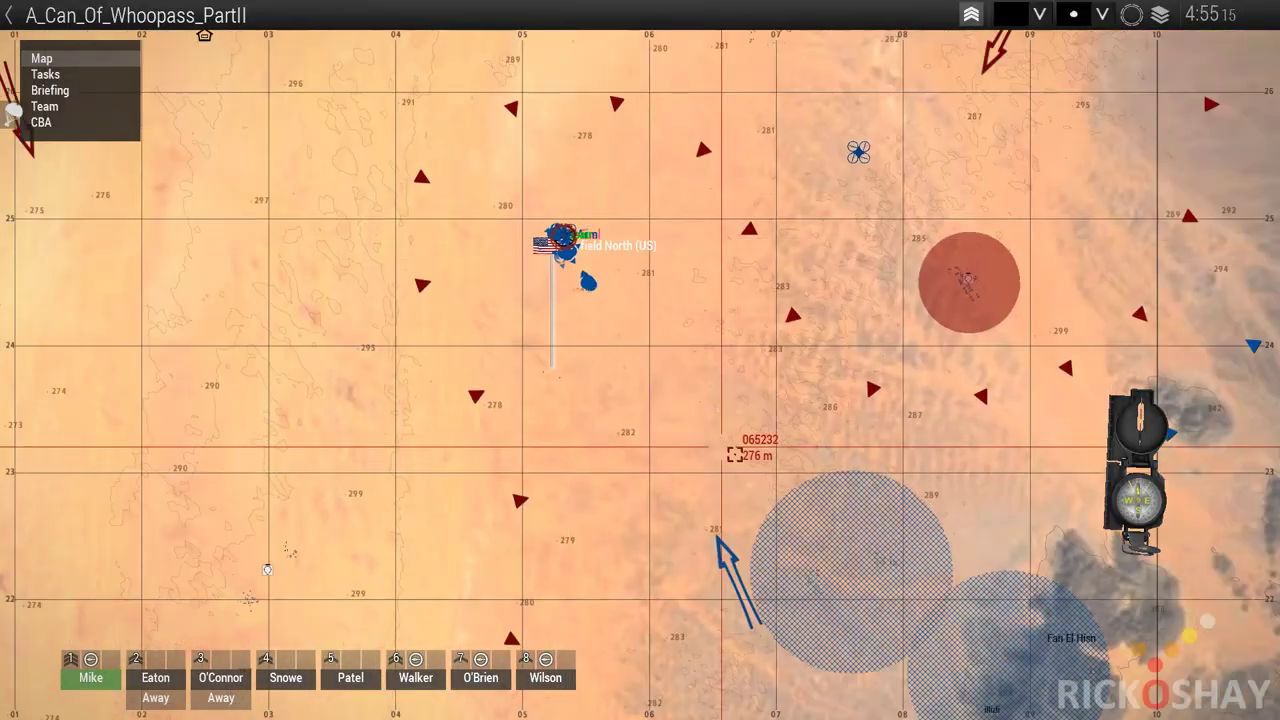
click(723, 521)
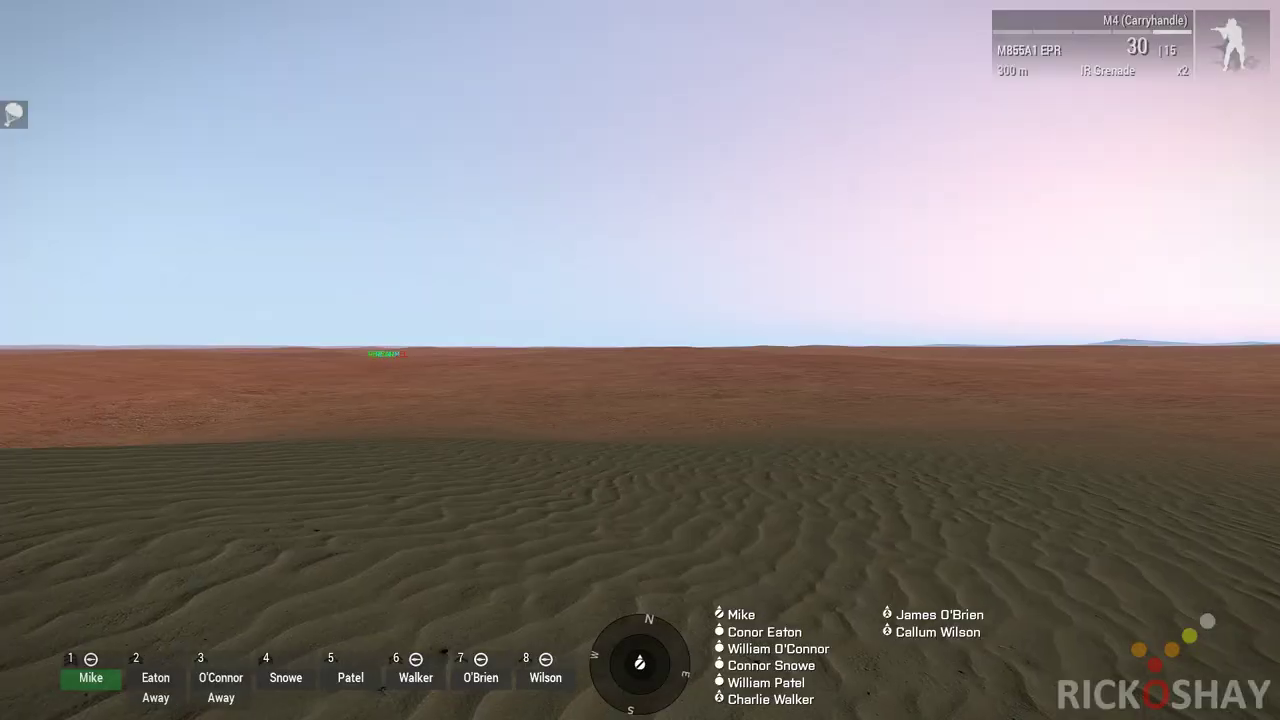
- Request a supply drop near the player through the Supports communication options and check its marker on the map
key(BackSpace)
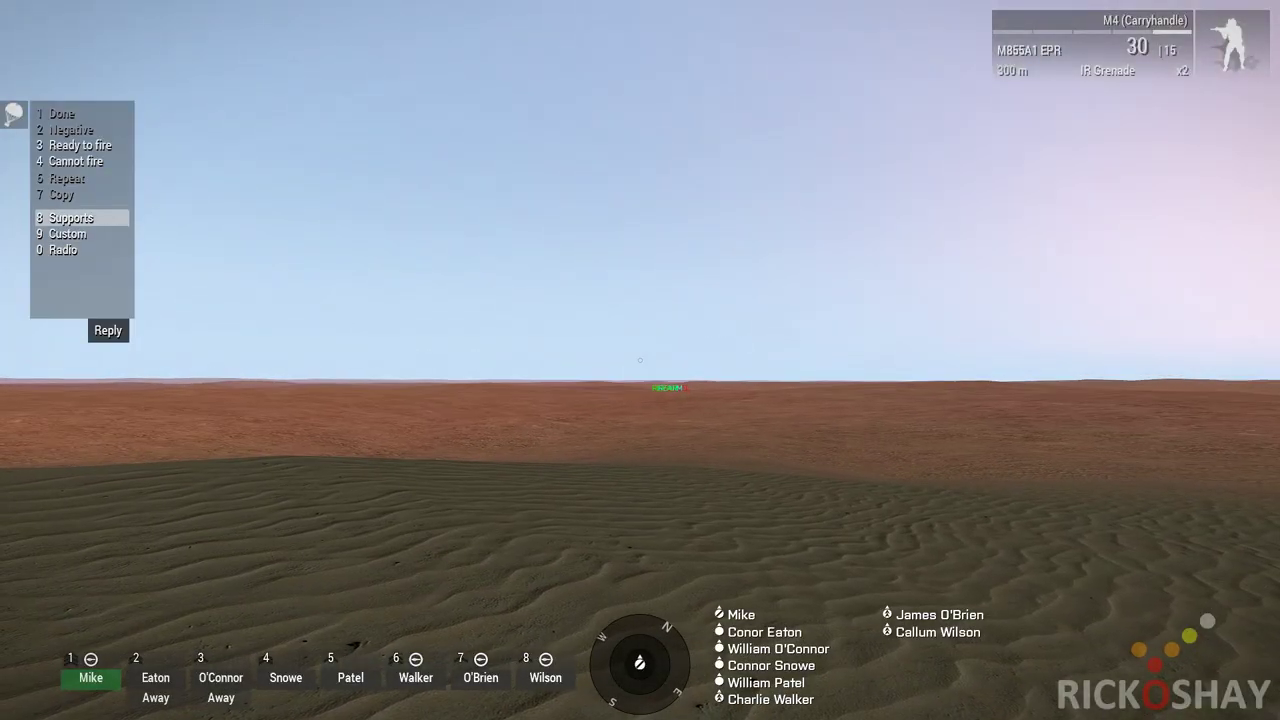
mouse_move(640, 360)
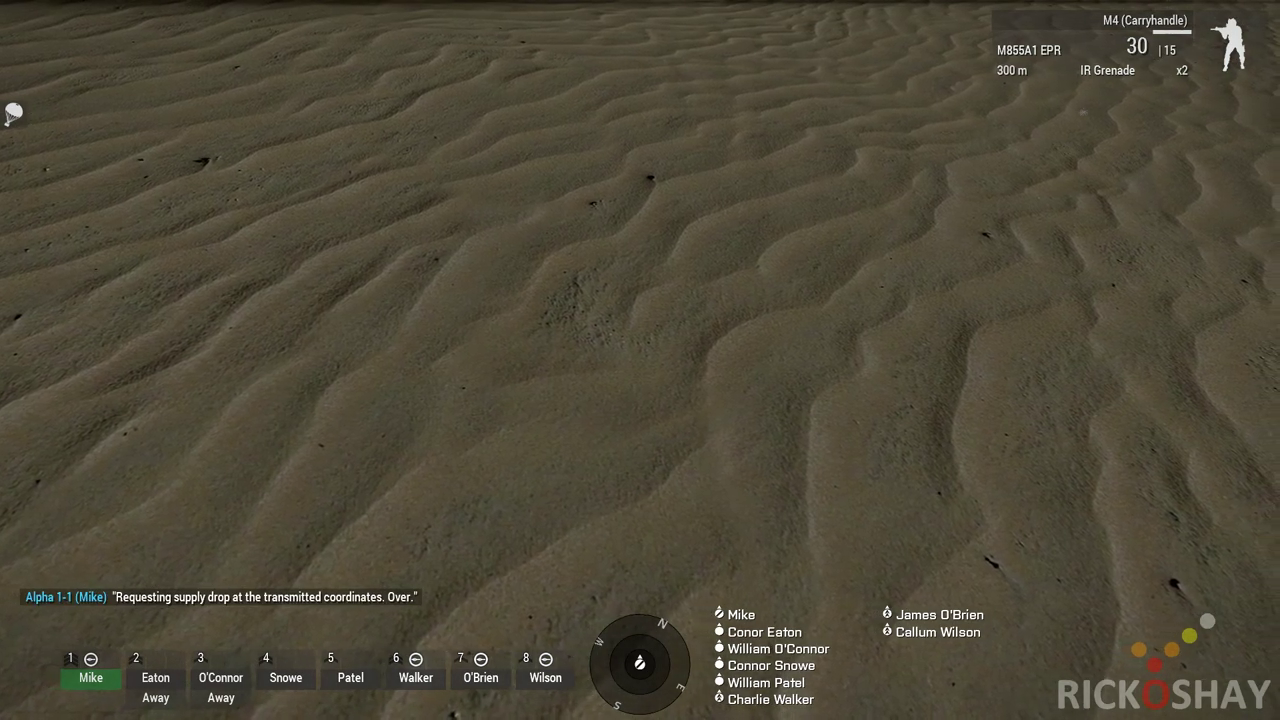
key(m)
scroll(688, 452, up, 5)
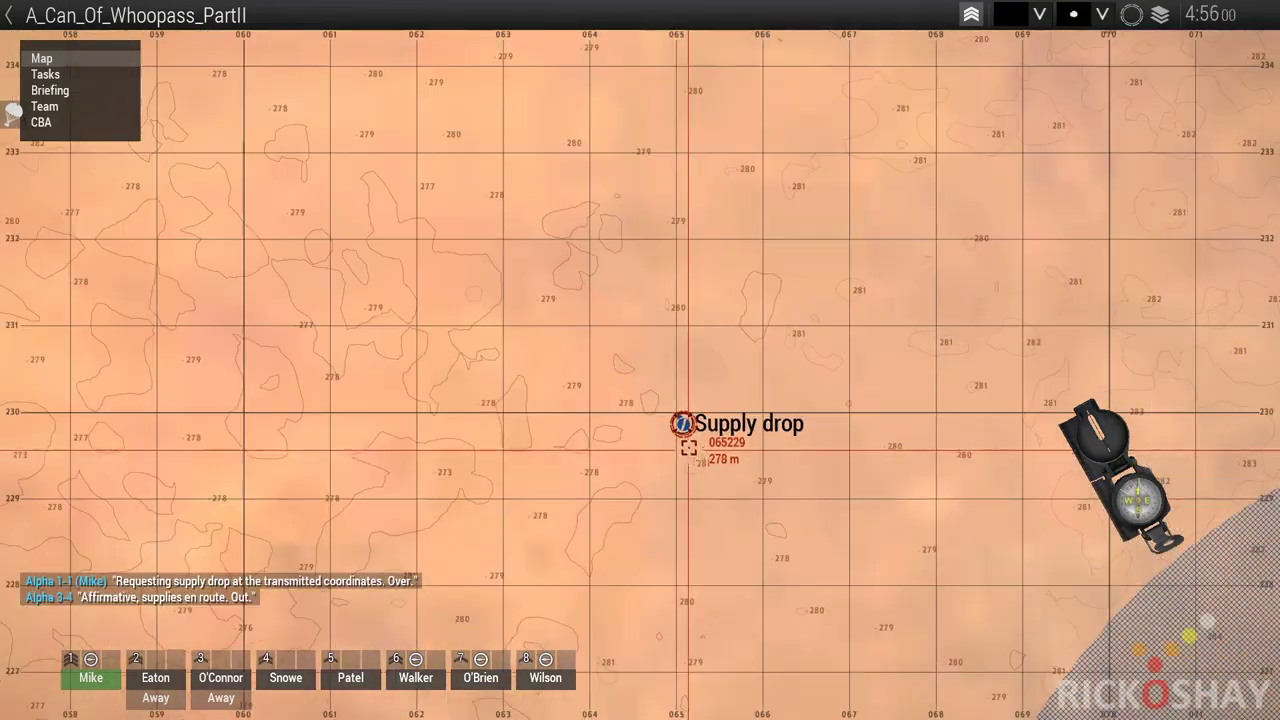
scroll(690, 436, up, 5)
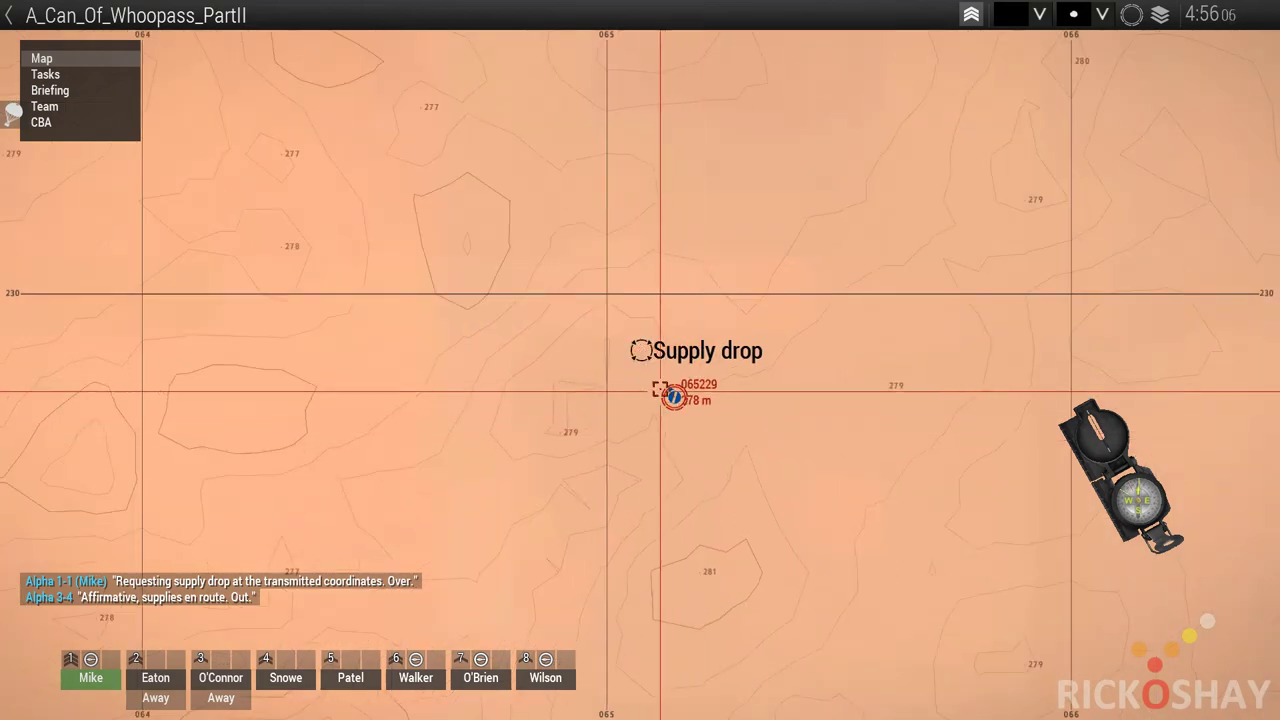
key(m)
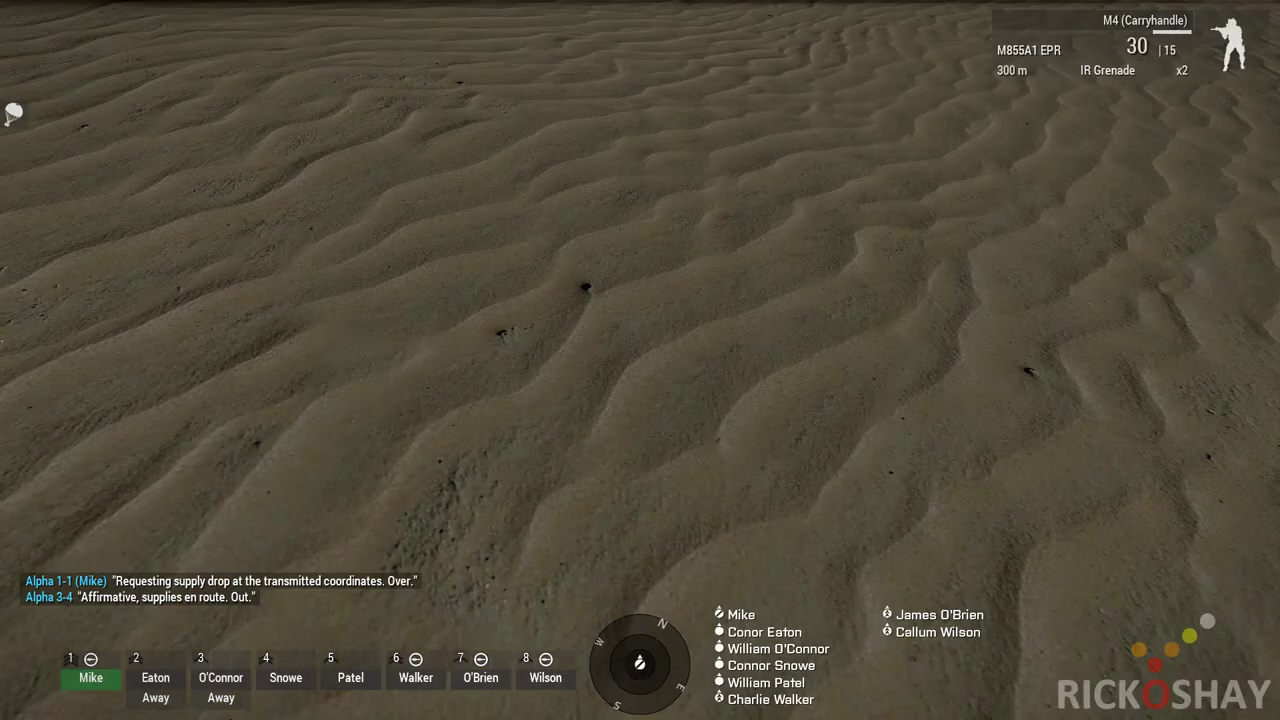
- Move the player back to Airfield North via the map and watch the UH-60M (Unarmed) depart
key(m)
scroll(676, 503, down, 10)
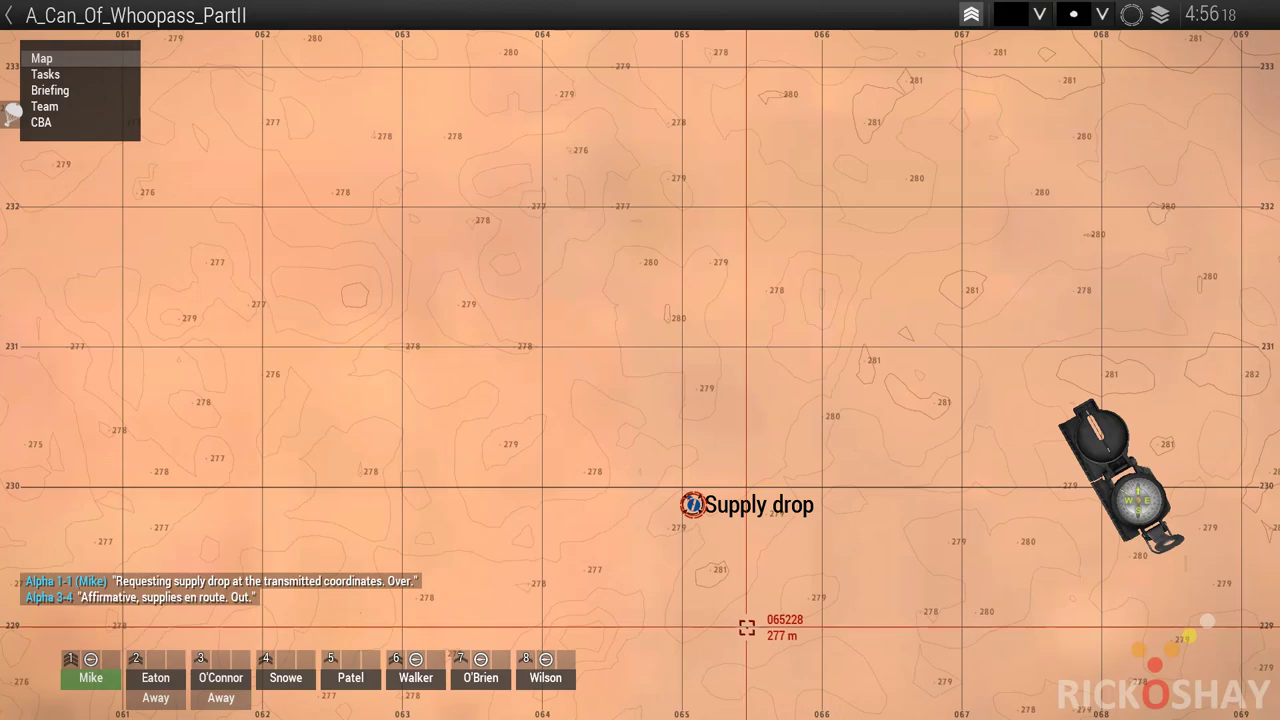
scroll(596, 325, up, 10)
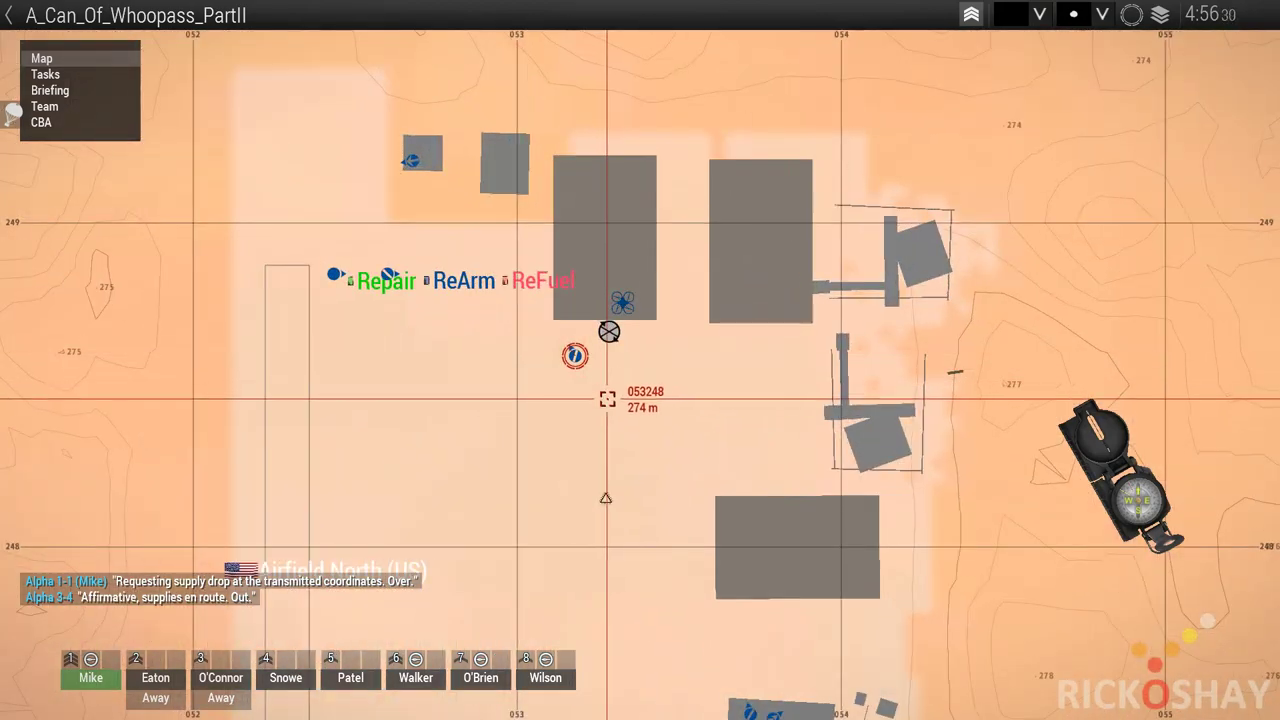
key(m)
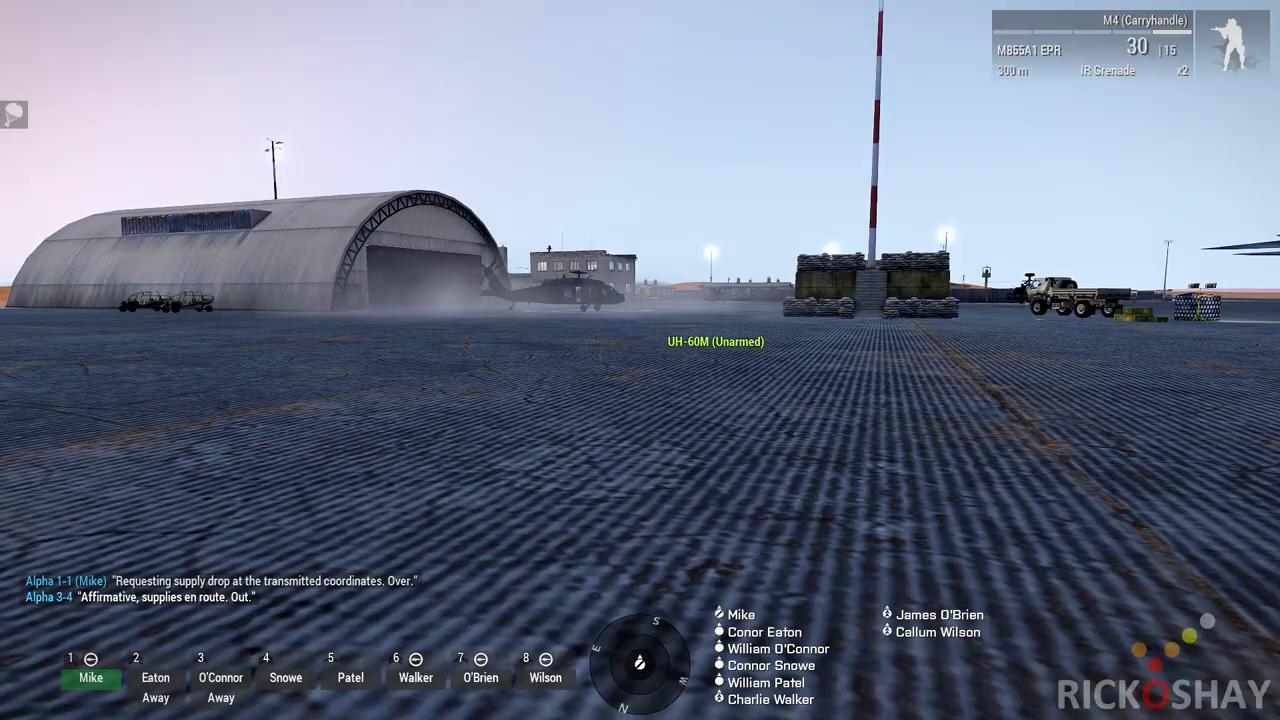
- Locate the Supply drop marker on the map and relocate the player to it in the desert
key(m)
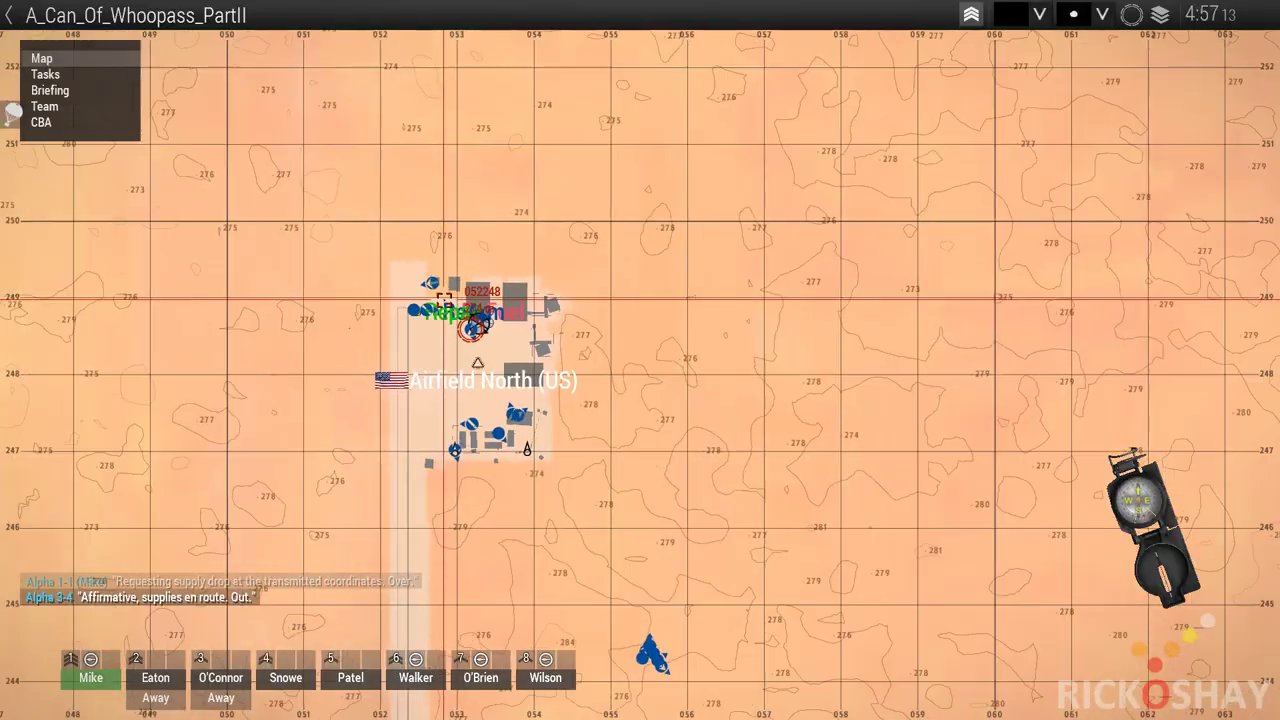
scroll(444, 298, down, 3)
right_drag(523, 551, 460, 320)
right_drag(673, 591, 529, 384)
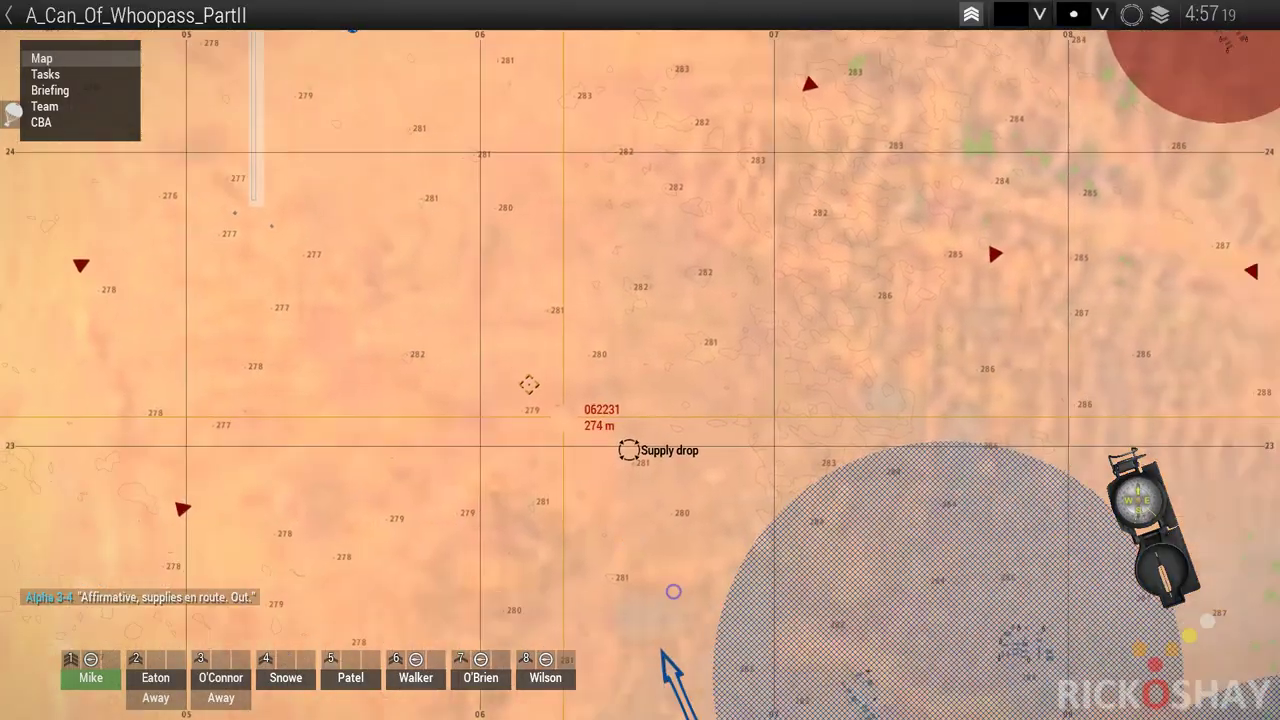
scroll(563, 417, up, 5)
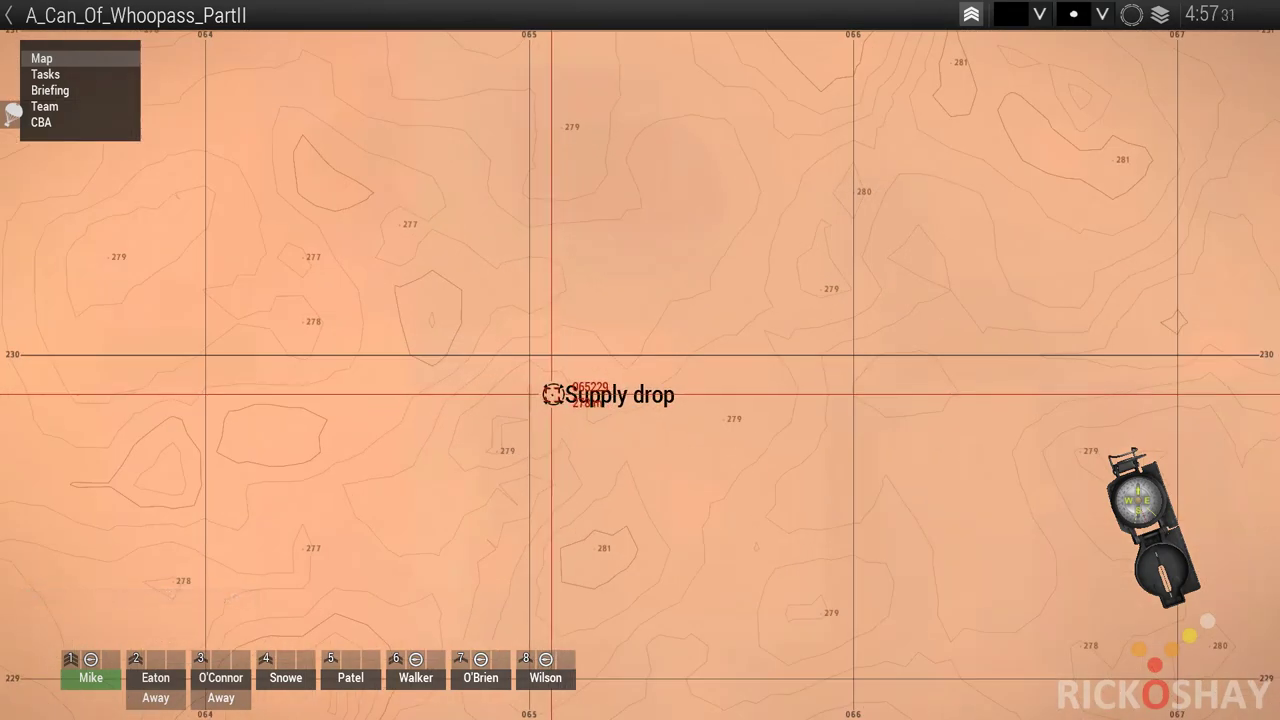
key(m)
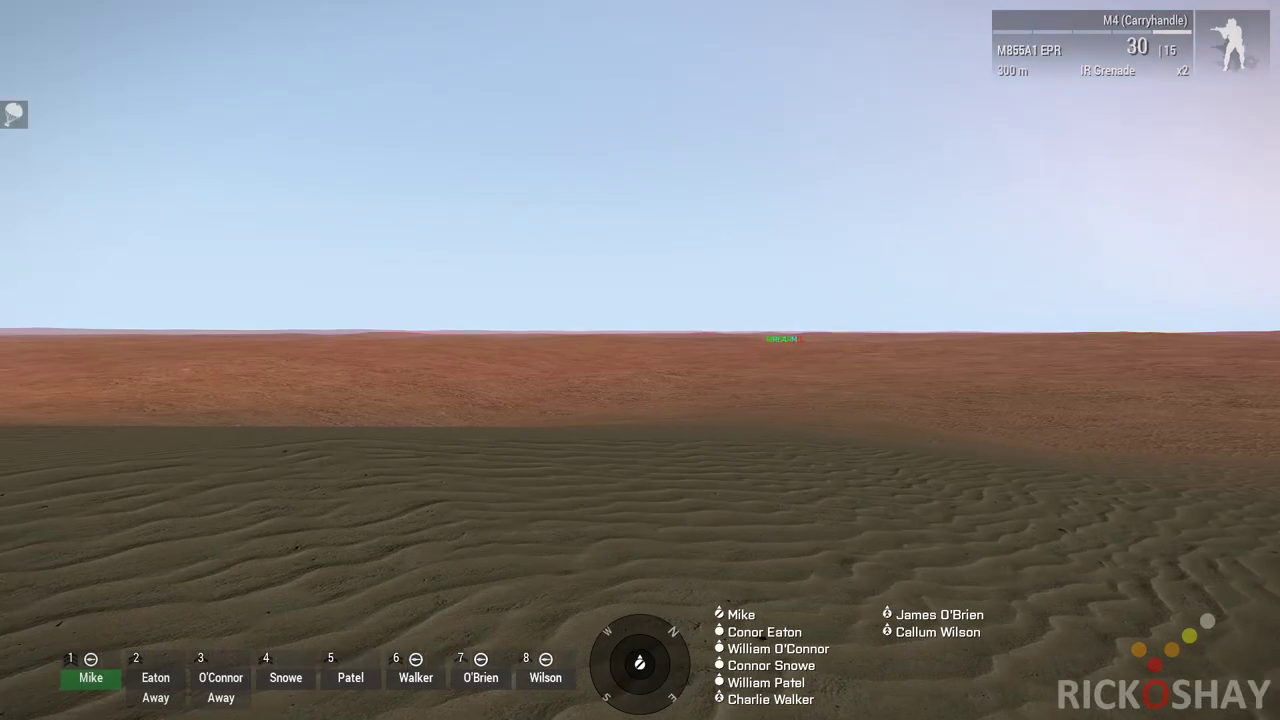
- Watch for the supply drop in the desert, walk up to the landed crate and open its Virtual Arsenal
key(a)
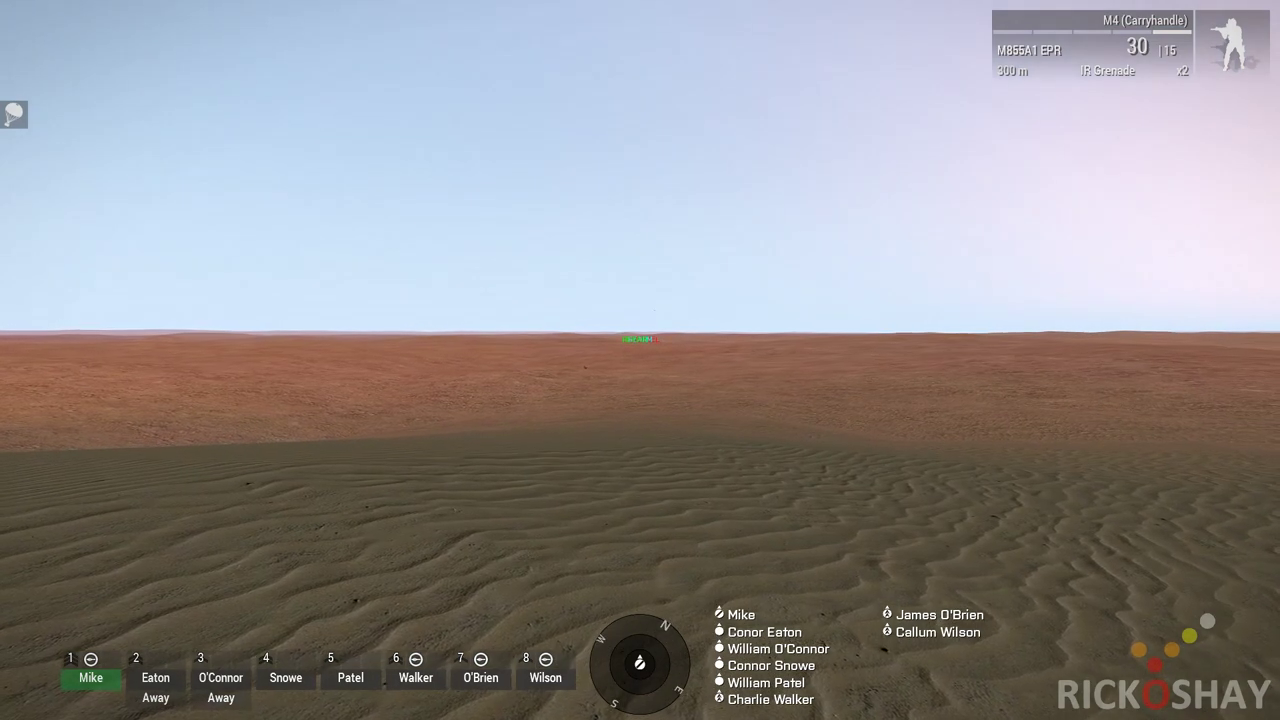
key(d)
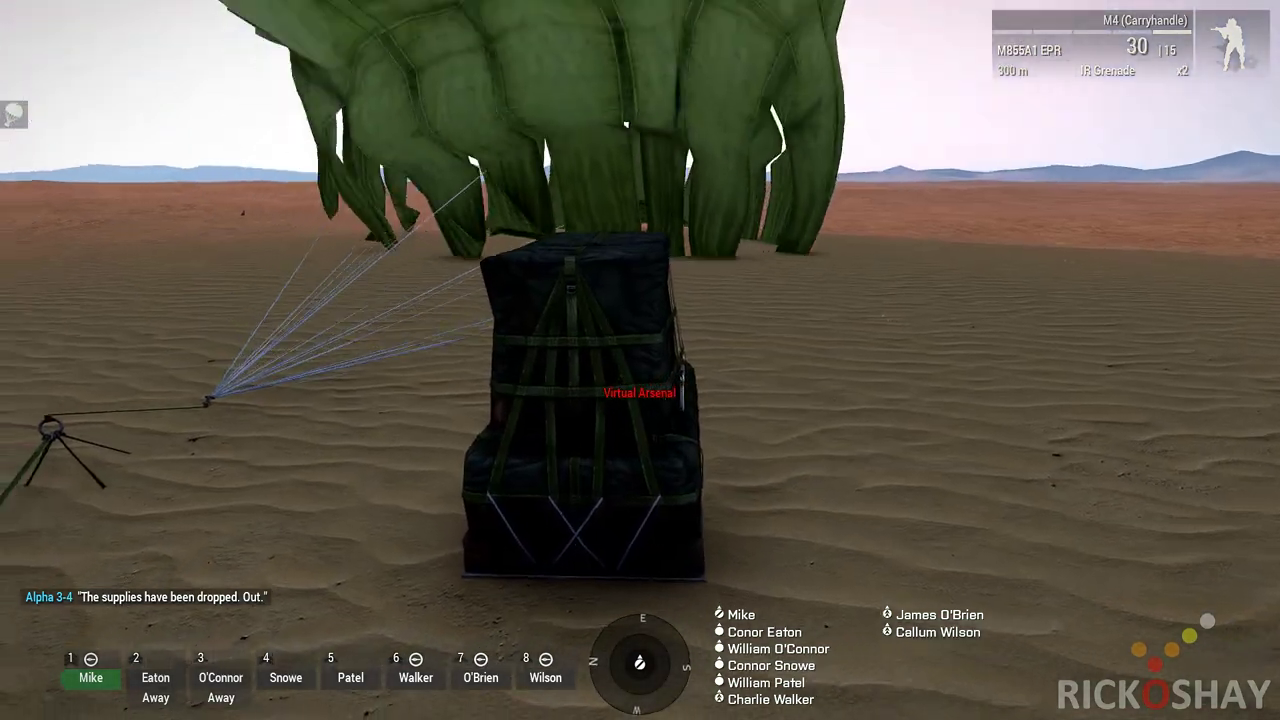
key(w)
scroll(640, 360, down, 4)
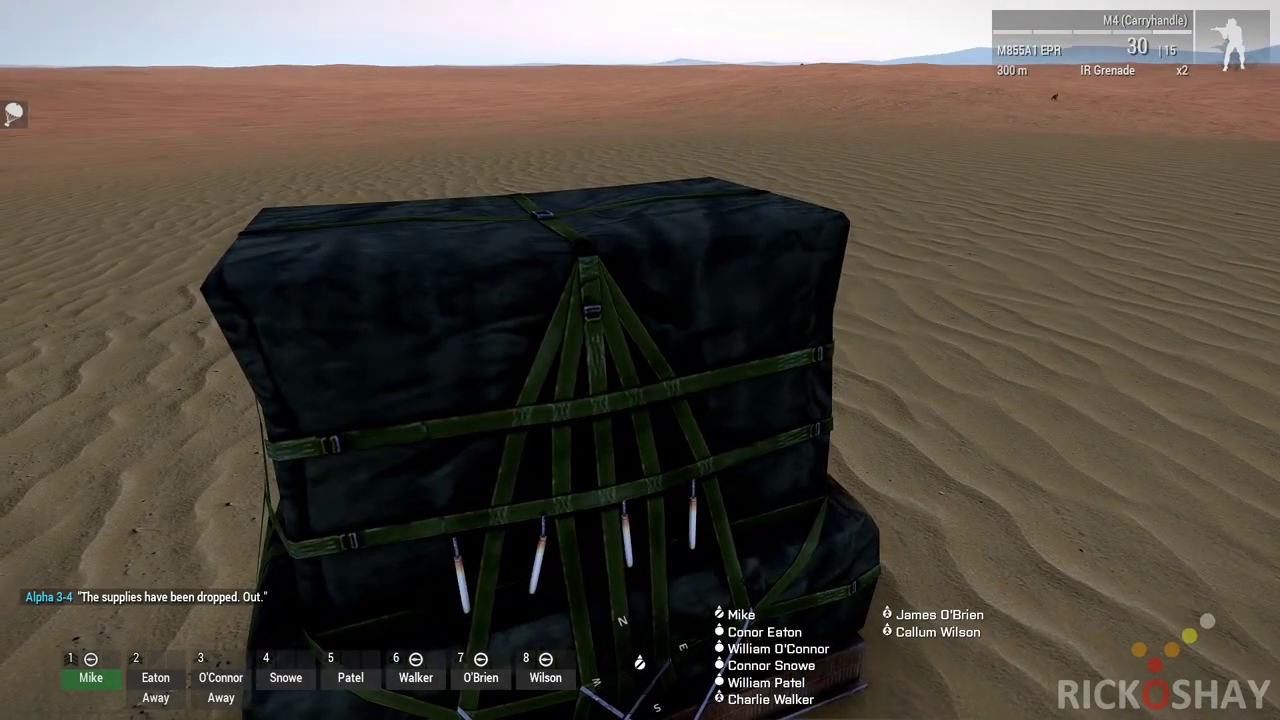
key(space)
- Inspect the soldier's loadout in the Virtual Arsenal, view the available backpacks and close the arsenal
right_drag(326, 373, 583, 466)
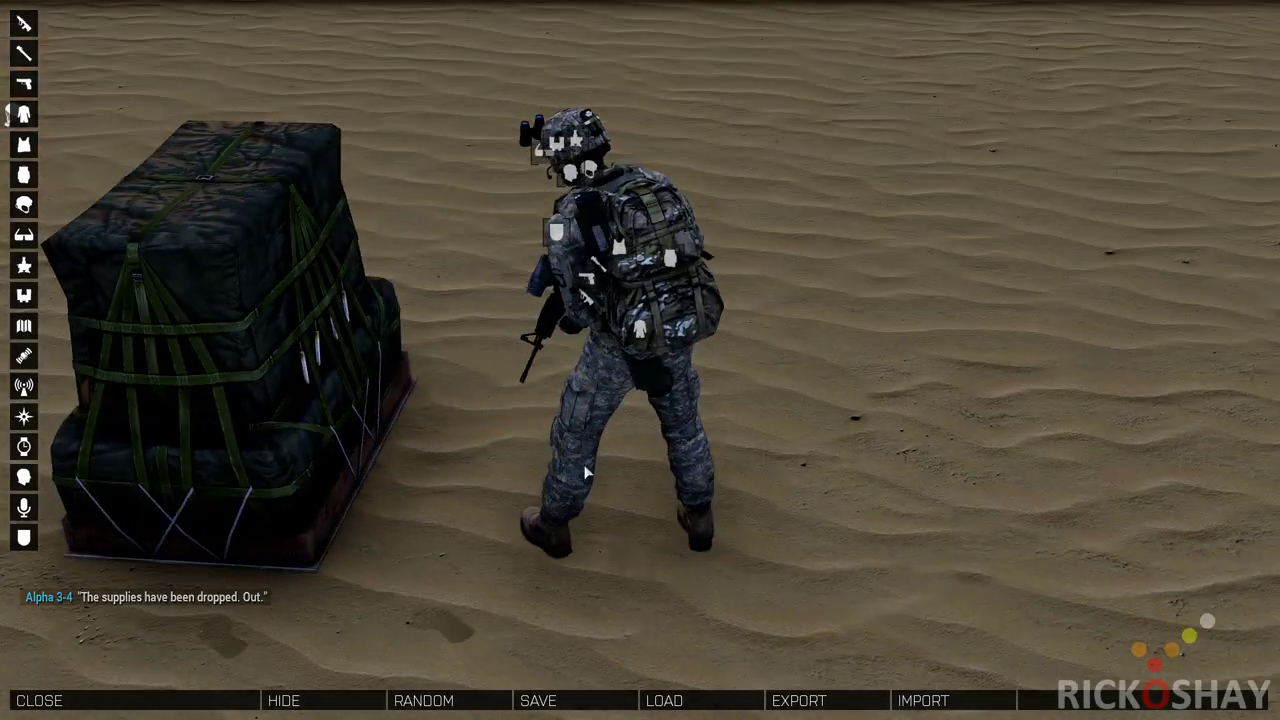
right_drag(519, 437, 326, 520)
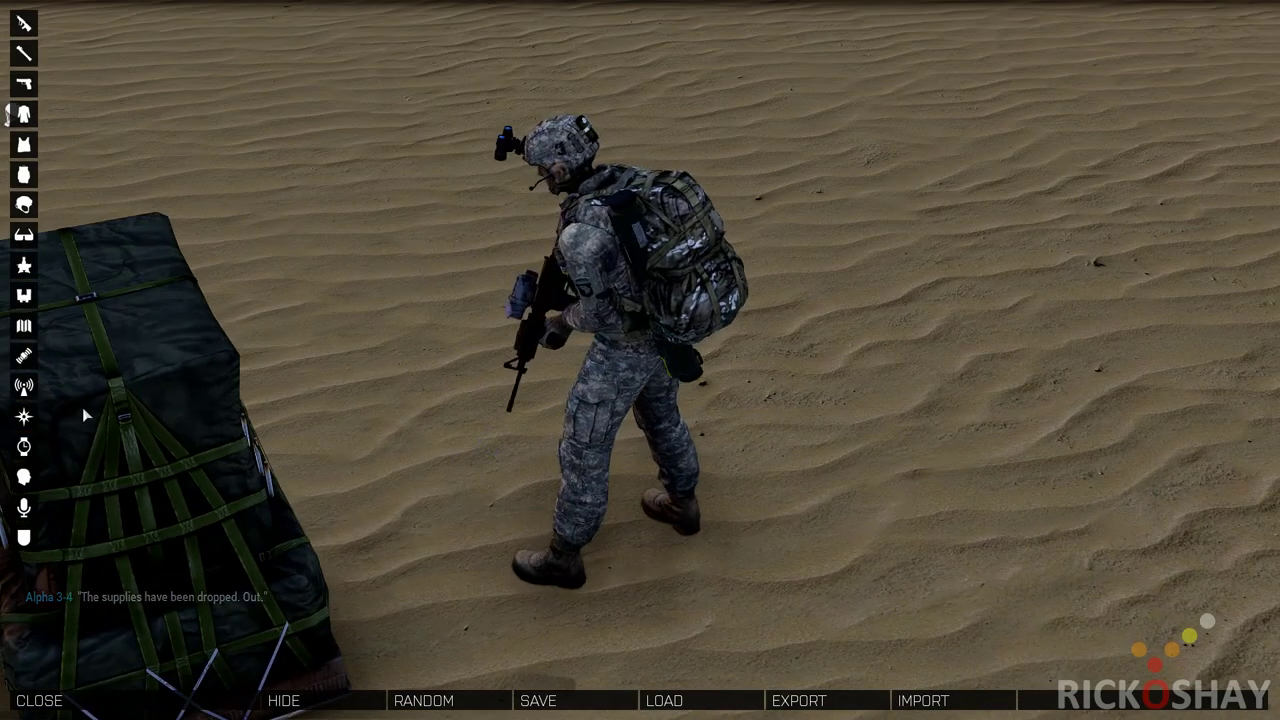
click(24, 175)
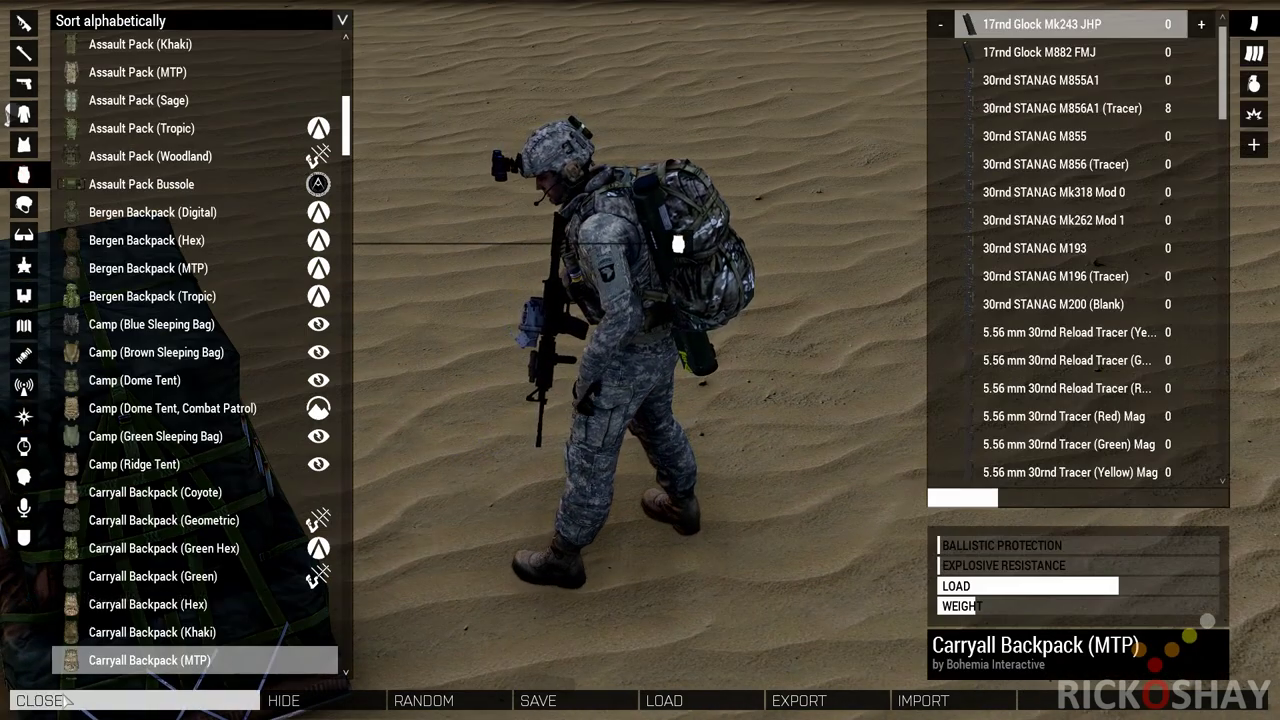
click(39, 700)
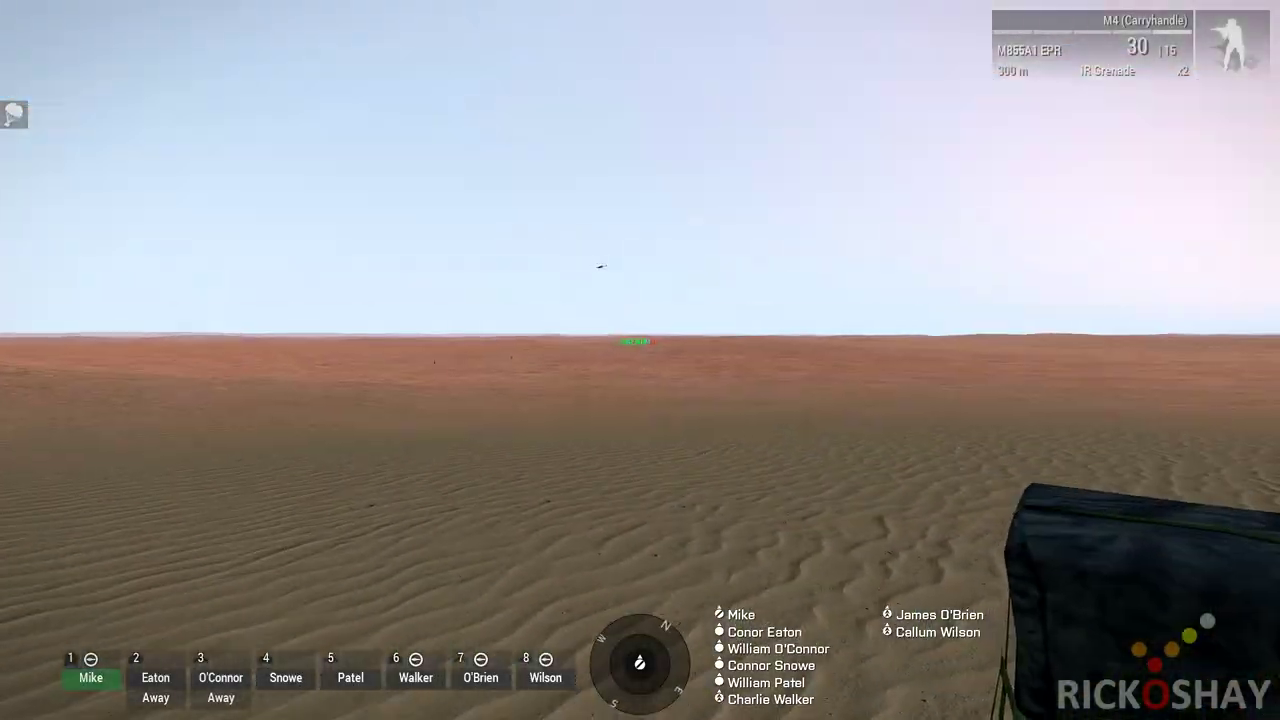
- Move forward past the crate and raise the M4 to look toward the helicopter over the desert
key(w)
key(ctrl)
key(ctrl)
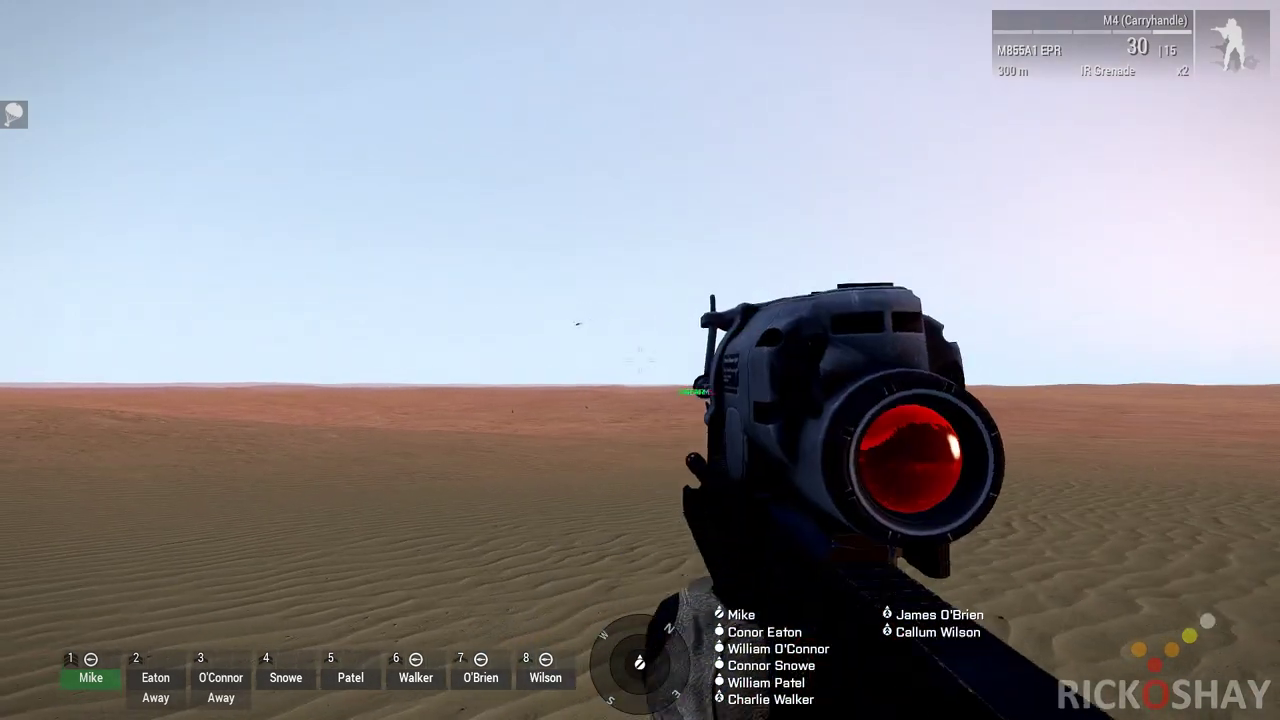